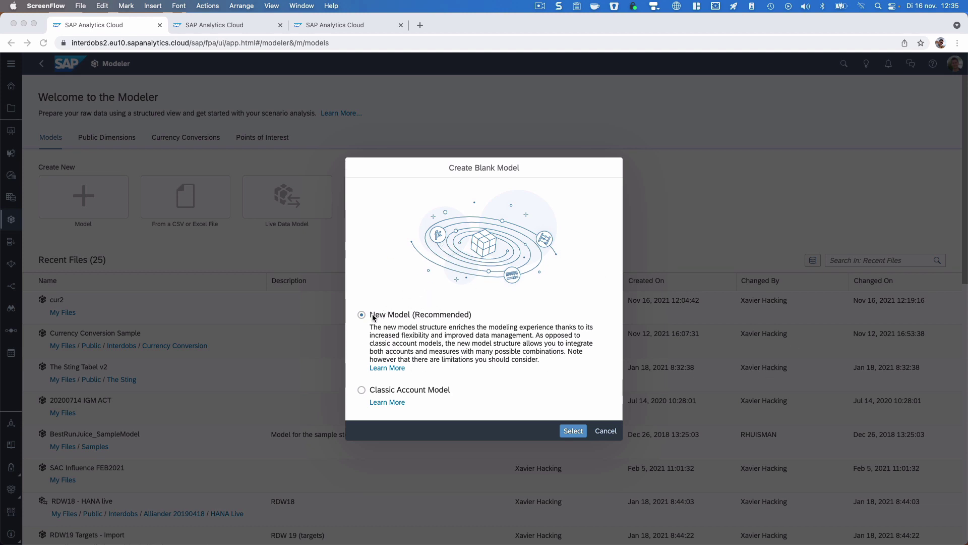
- Cancel the Create Blank Model dialog, leaving the Modeler start page with its models list
left_click(608, 432)
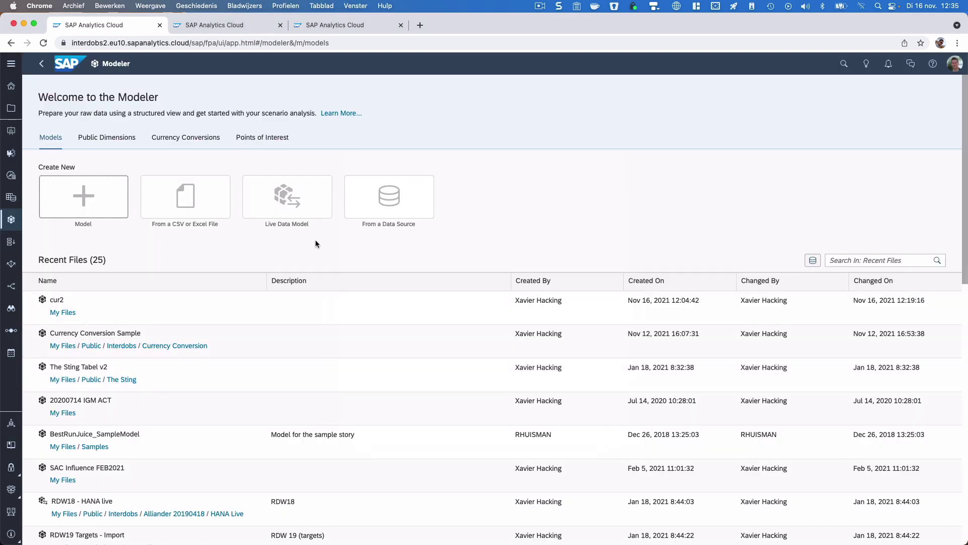
- Create a new, empty currency conversion table named Currency1
left_click(195, 138)
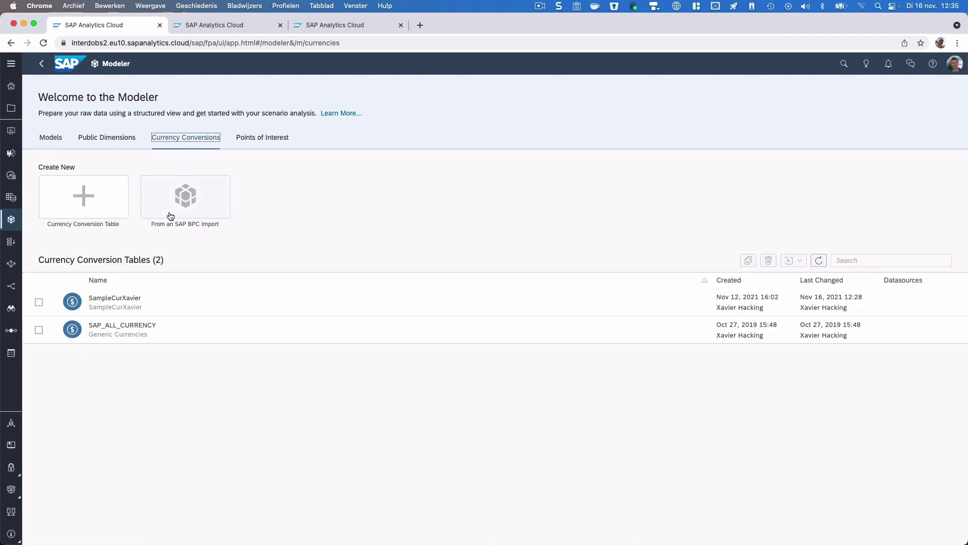
left_click(90, 201)
left_click(406, 290)
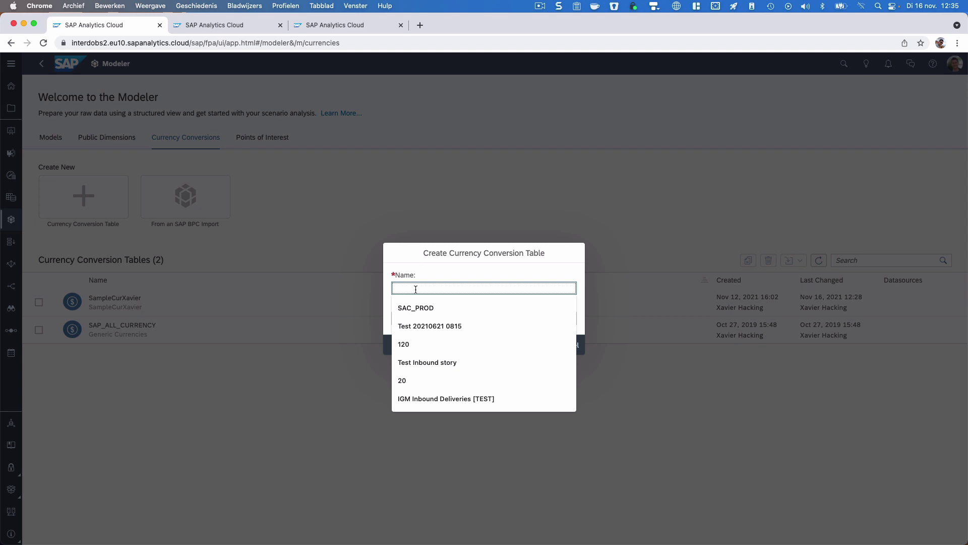
type("Currency1")
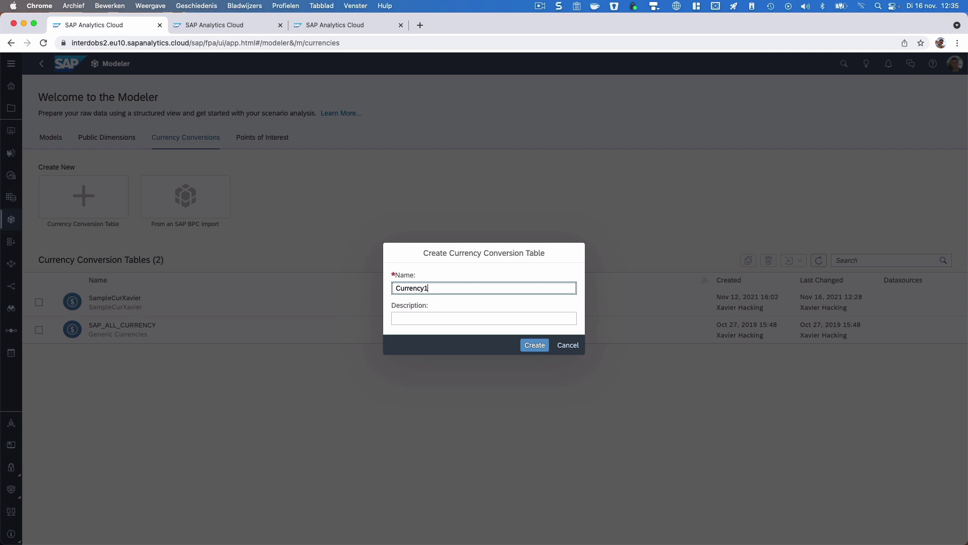
left_click(535, 347)
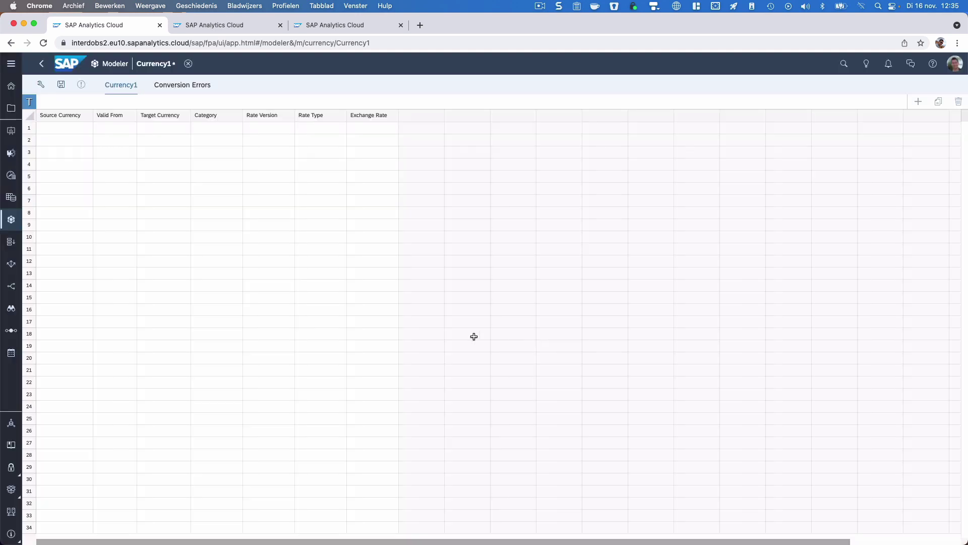
- Enter EUR as source and USD as target currency in row 1
left_click(68, 131)
left_click(171, 130)
left_click(70, 126)
type("EUR")
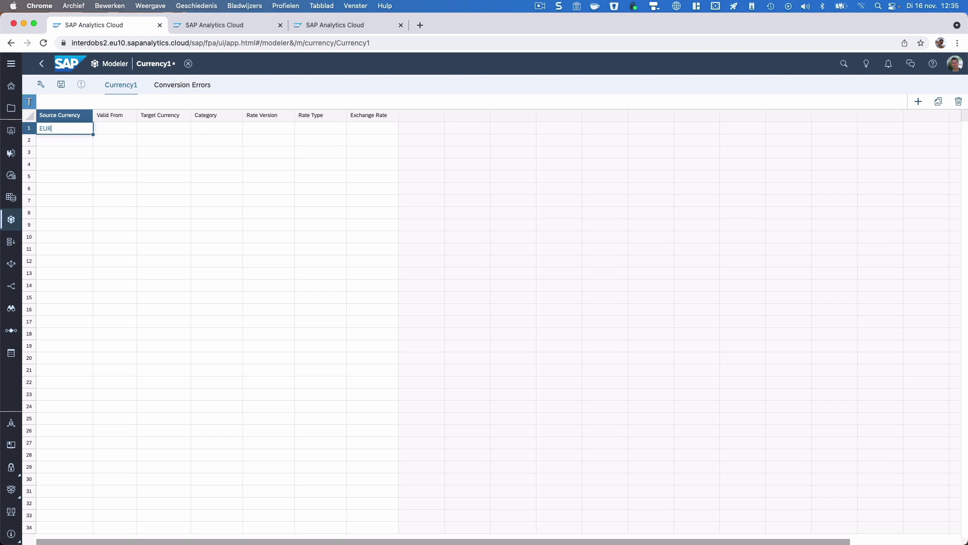
key("Tab")
key("Tab")
type("USD")
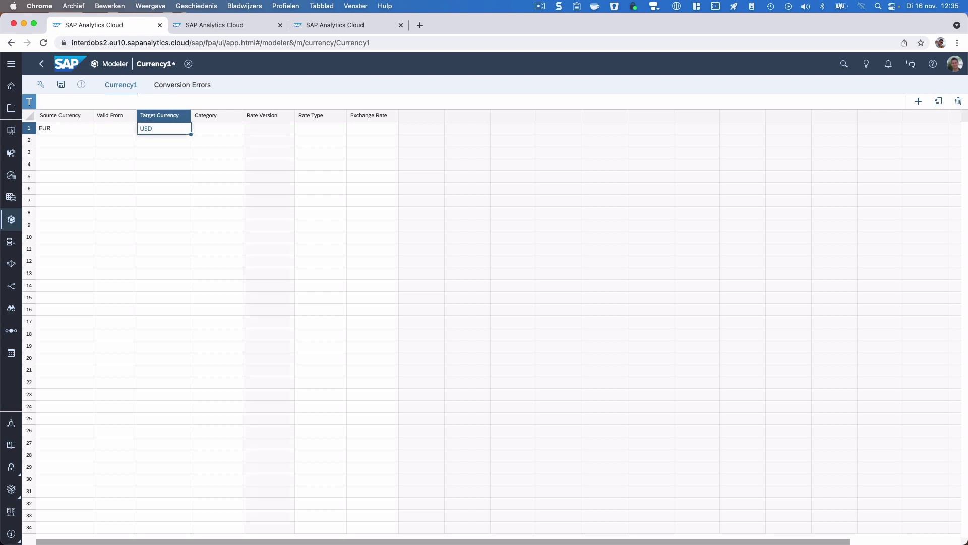
left_click(116, 129)
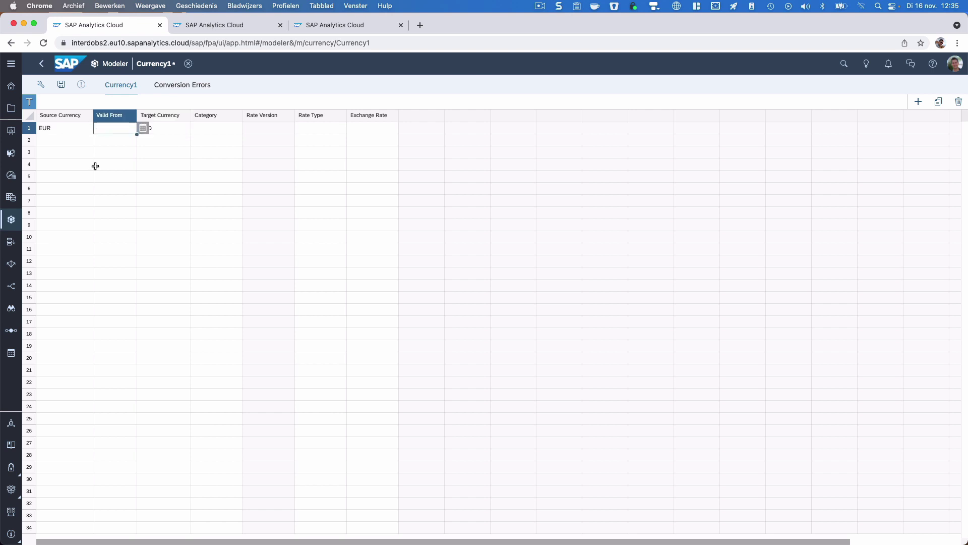
- Set row 1's Valid From date to 2021.01.01
left_click(143, 128)
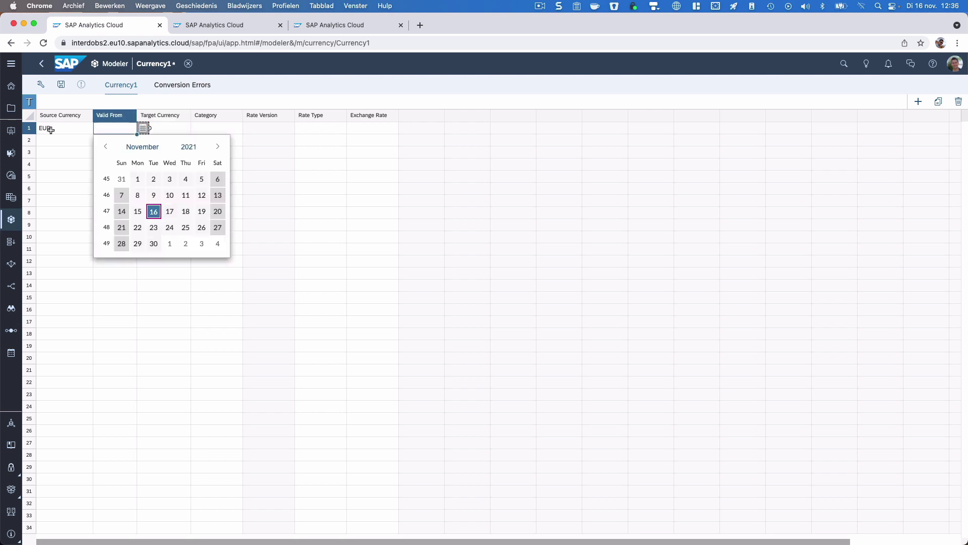
left_click(51, 130)
left_click(146, 128)
left_click(161, 128)
left_click(103, 129)
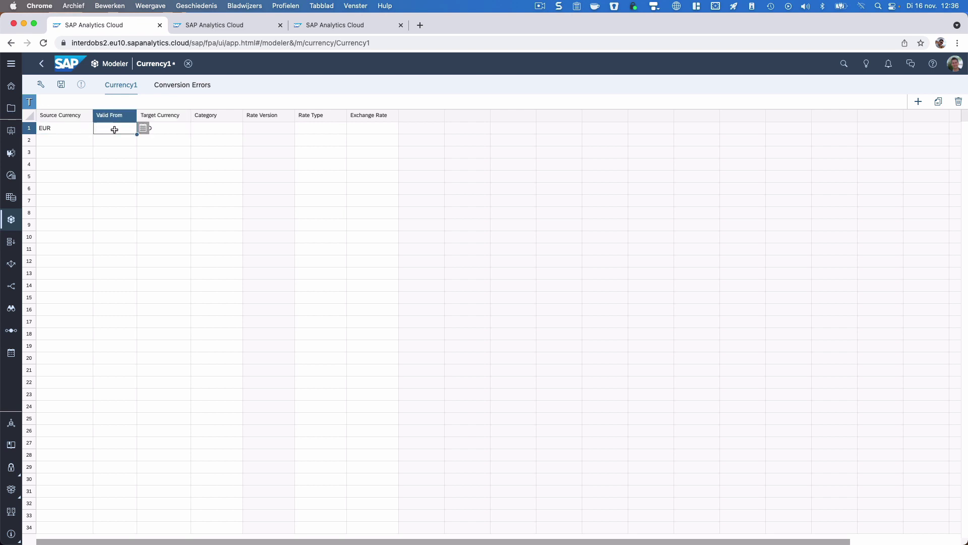
left_click(144, 130)
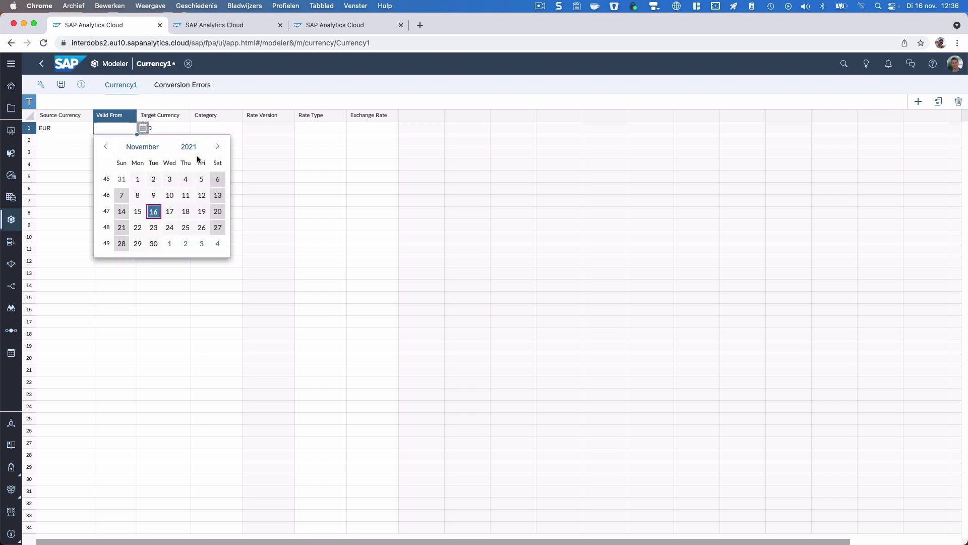
left_click(143, 147)
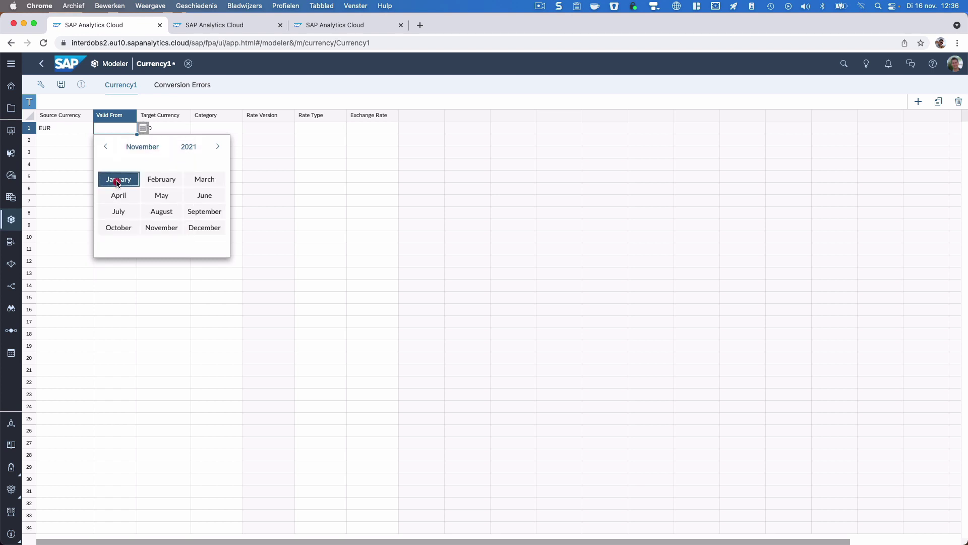
left_click(116, 180)
left_click(200, 178)
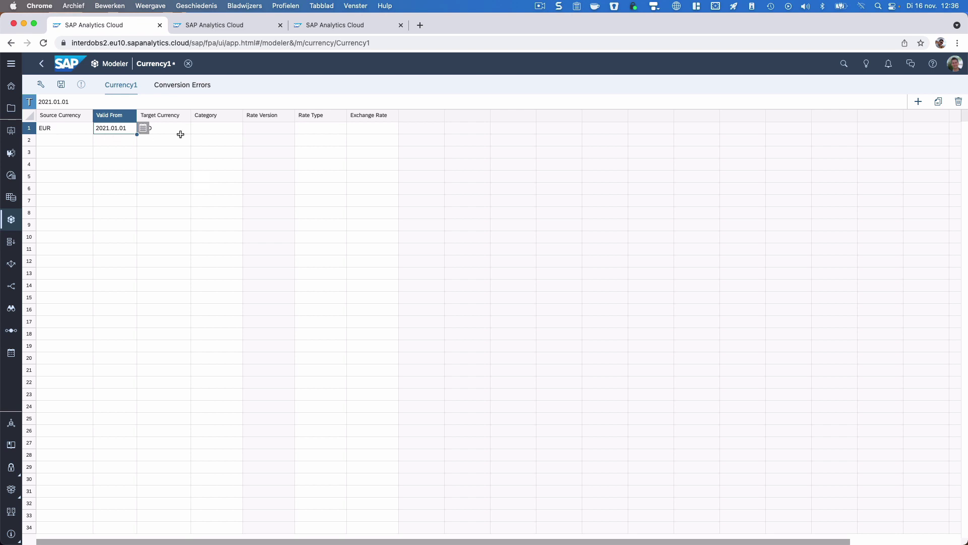
- Enter exchange rate 1.1 for row 1 and start row 2 with EUR
left_click(373, 130)
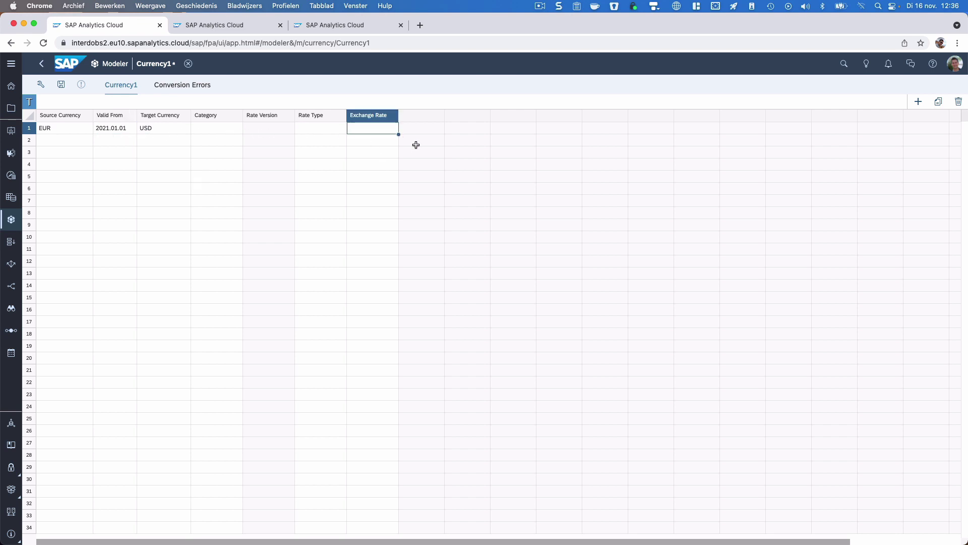
type("1.1")
key("Return")
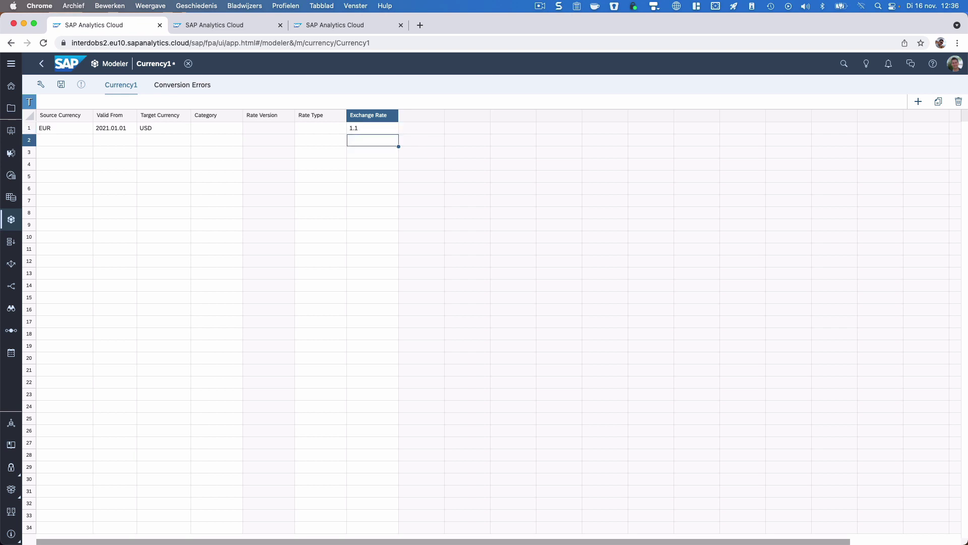
left_click(66, 141)
type("EUR")
key("Tab")
key("Tab")
- Complete row 2 with target USD, Valid From 2022.01.01 and exchange rate 1.5
type("USD")
left_click(101, 141)
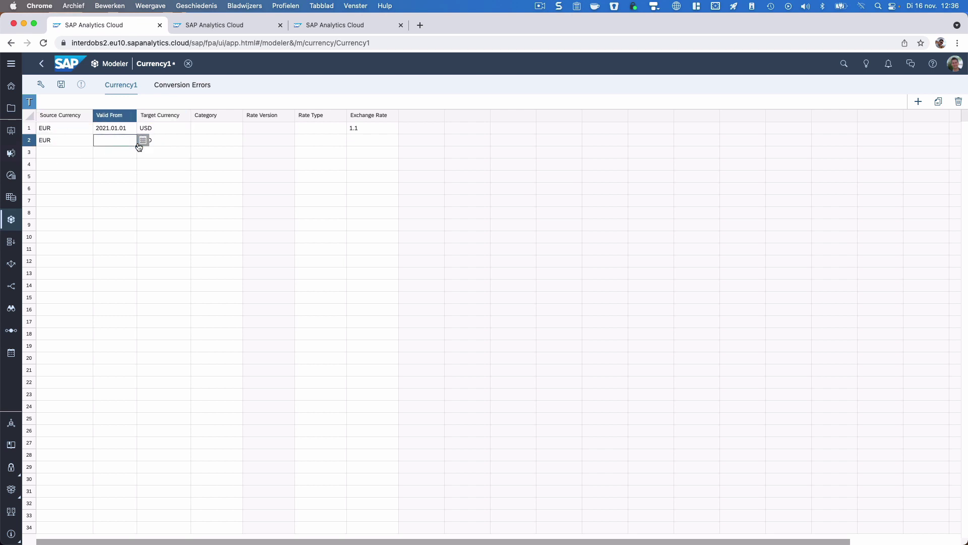
left_click(144, 142)
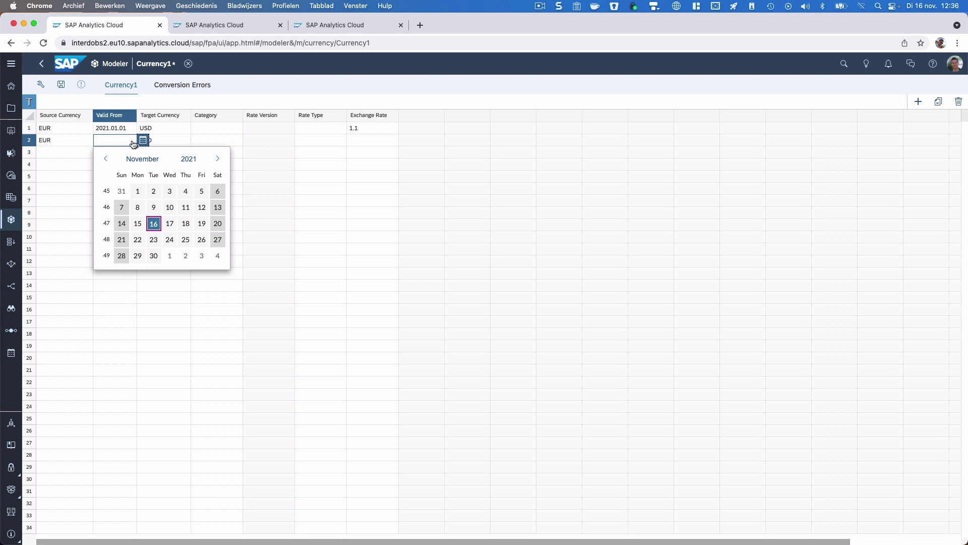
left_click(218, 160)
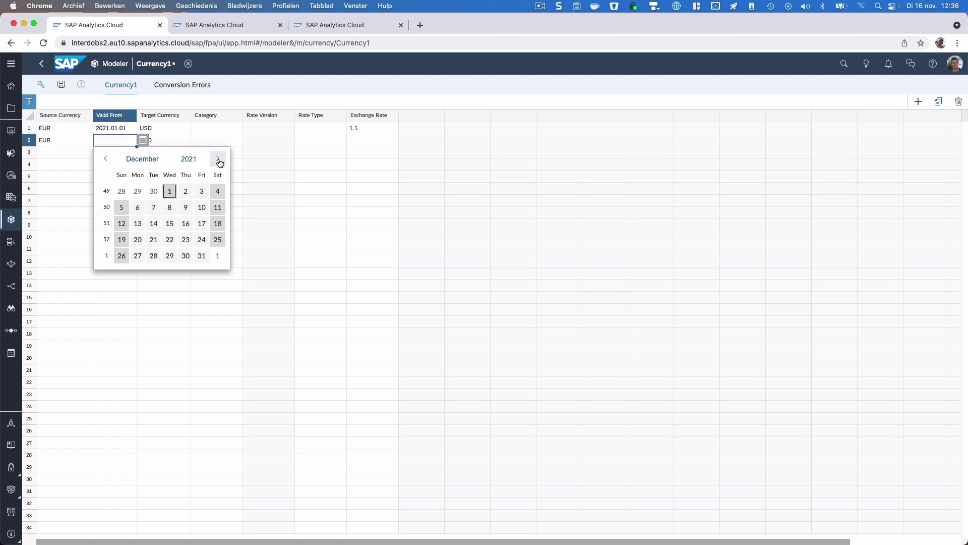
left_click(217, 160)
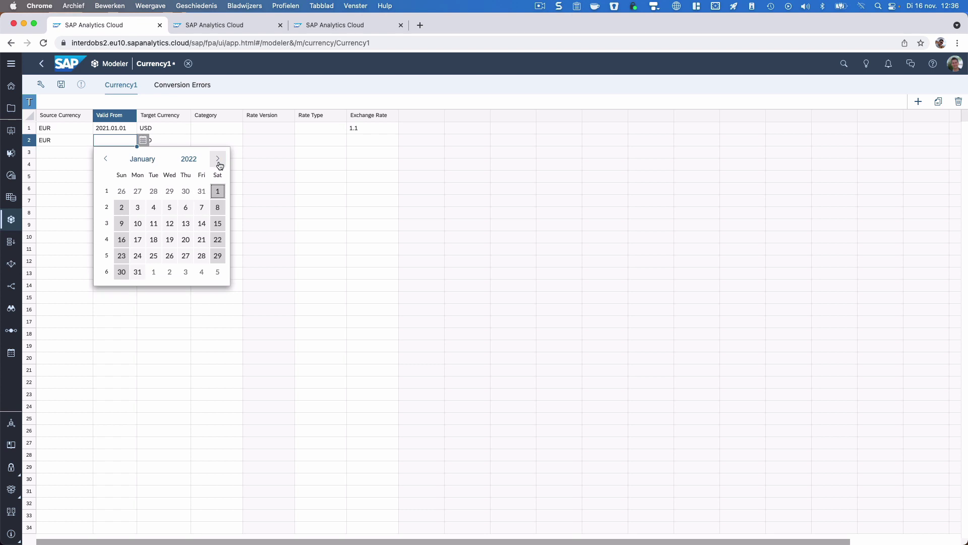
left_click(218, 192)
left_click(366, 141)
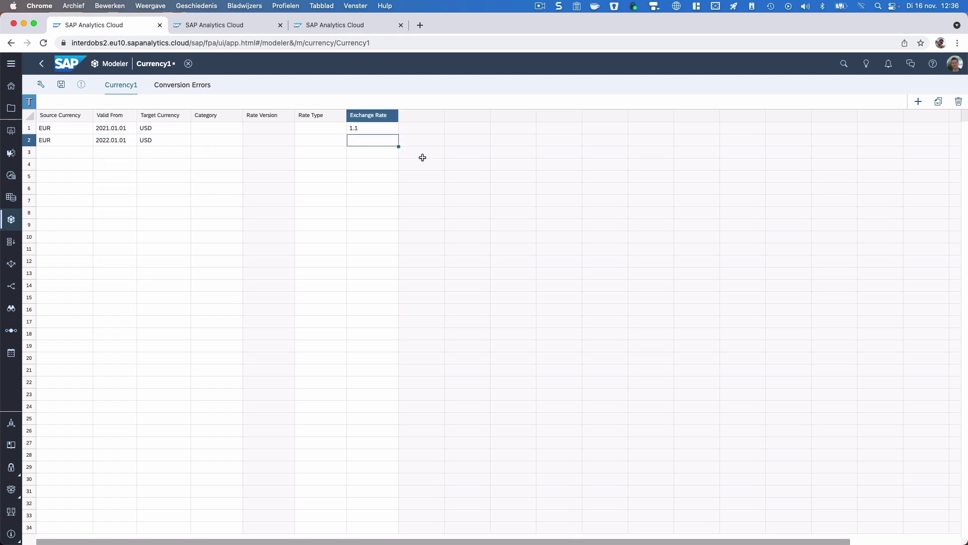
type("1.5")
key("Return")
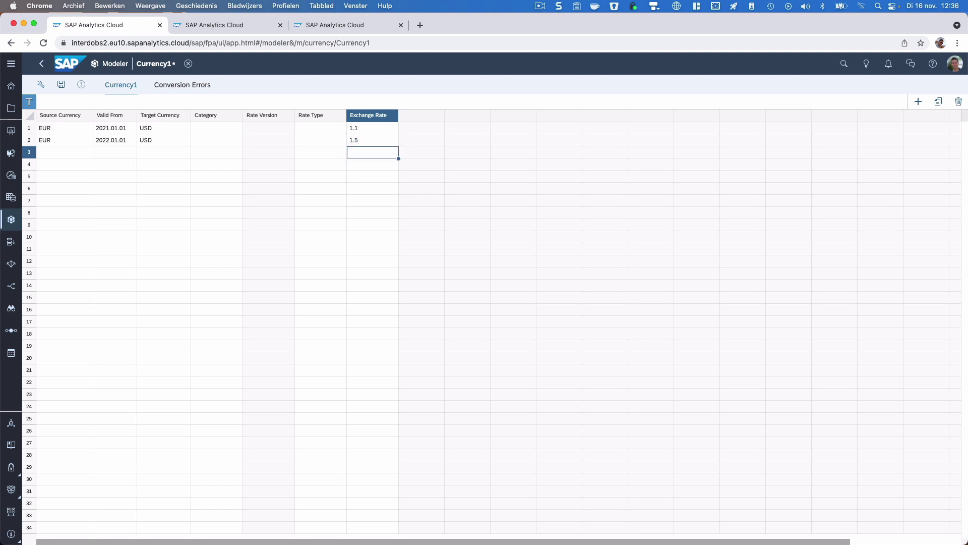
- Leave Category and Rate Type empty after checking their lists, and save Currency1
left_click(241, 129)
left_click(248, 128)
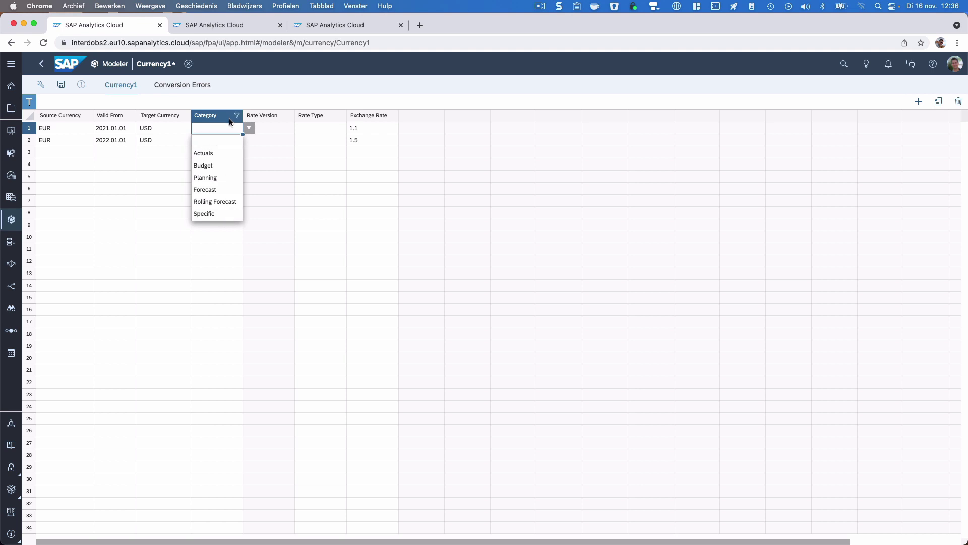
left_click(283, 129)
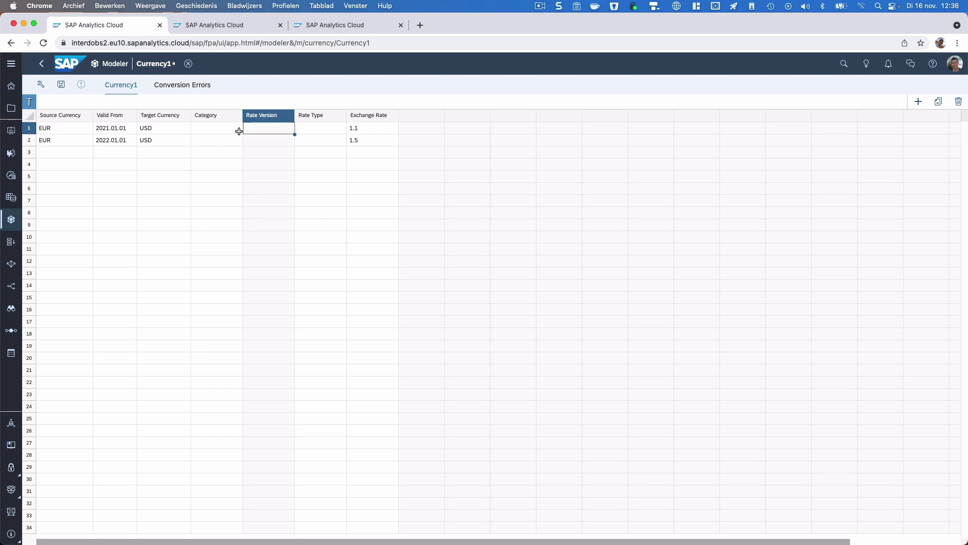
left_click(328, 129)
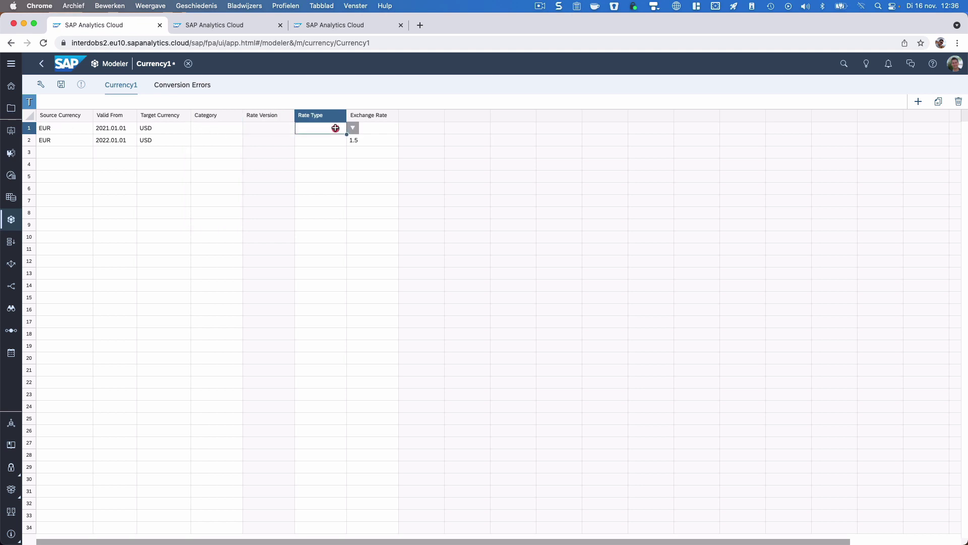
left_click(352, 129)
left_click(323, 116)
left_click(299, 127)
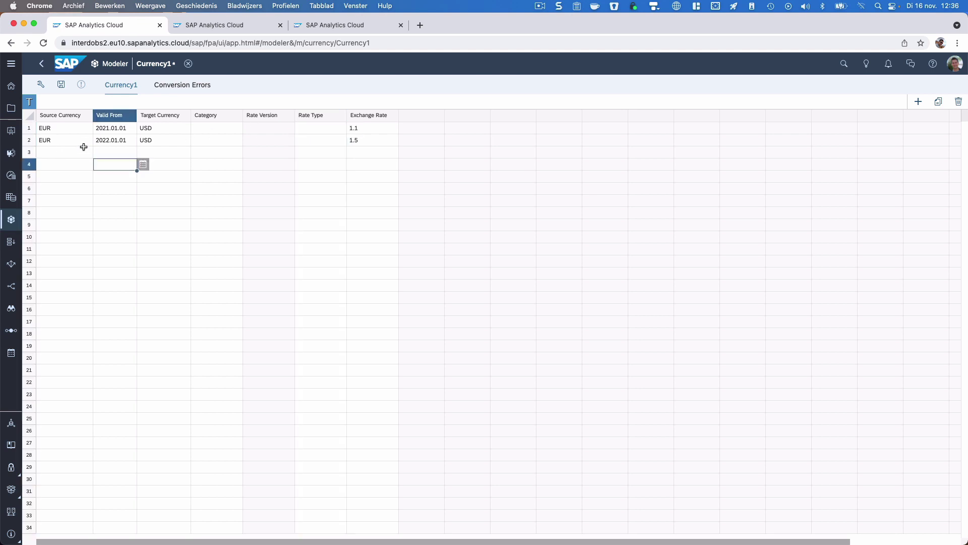
left_click_drag(76, 130, 368, 143)
left_click(370, 141)
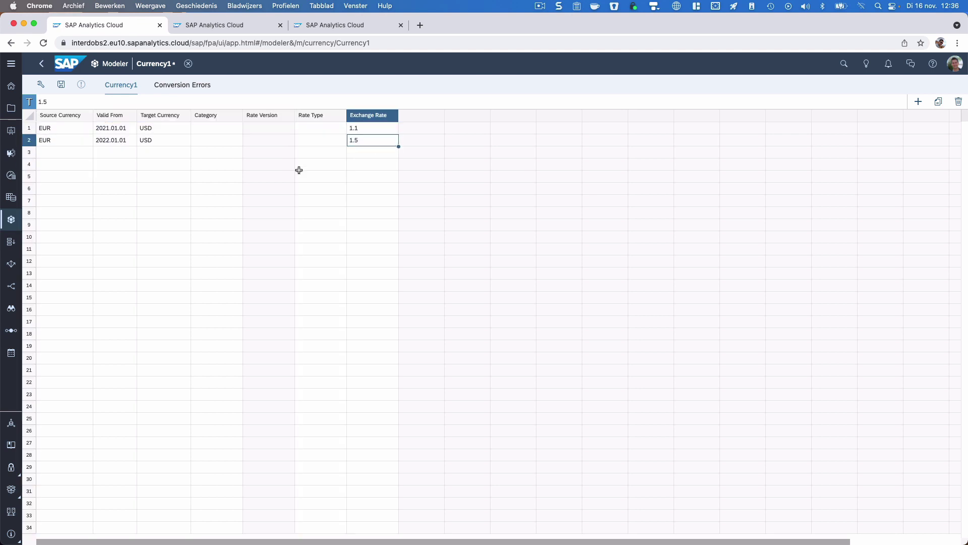
left_click(163, 167)
left_click(62, 86)
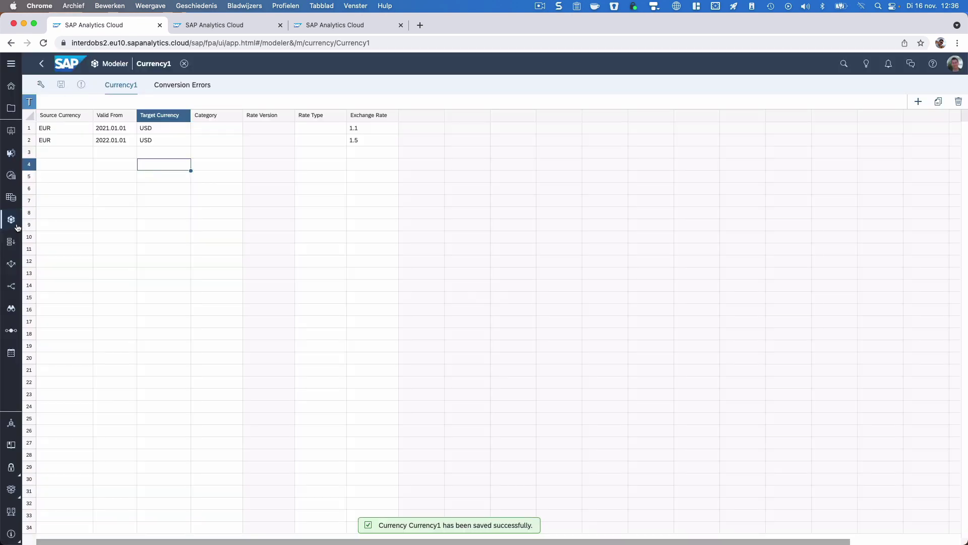
- Create a new blank model in My Files using the recommended New Model structure
left_click(11, 220)
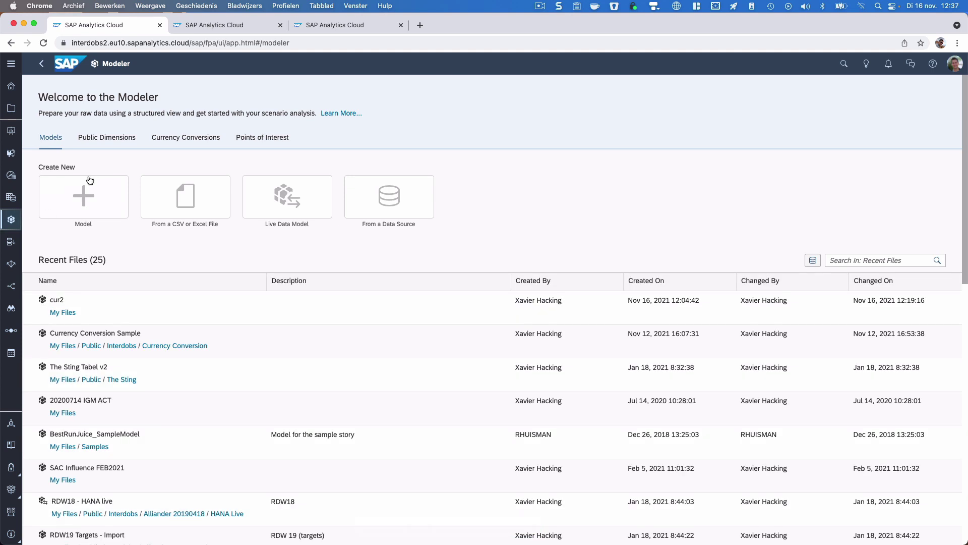
left_click(82, 201)
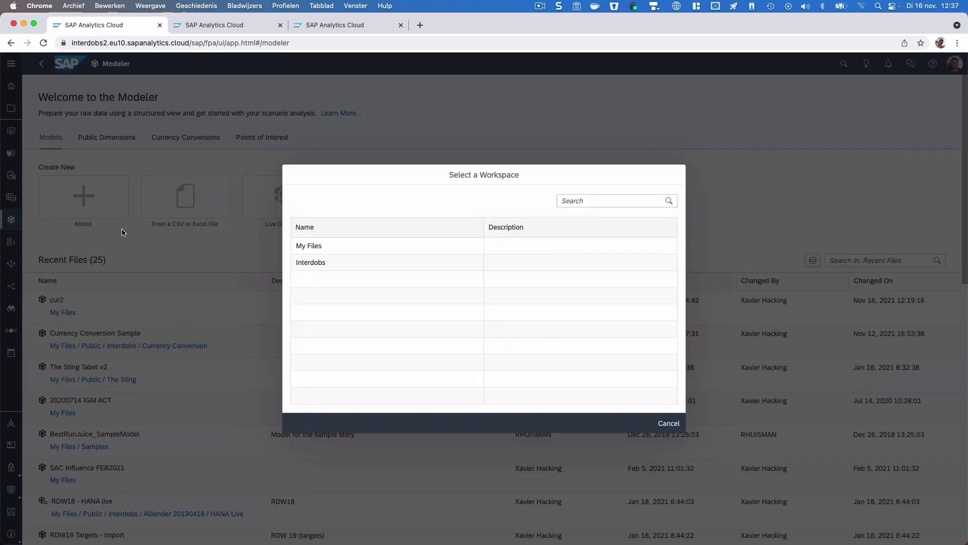
left_click(328, 252)
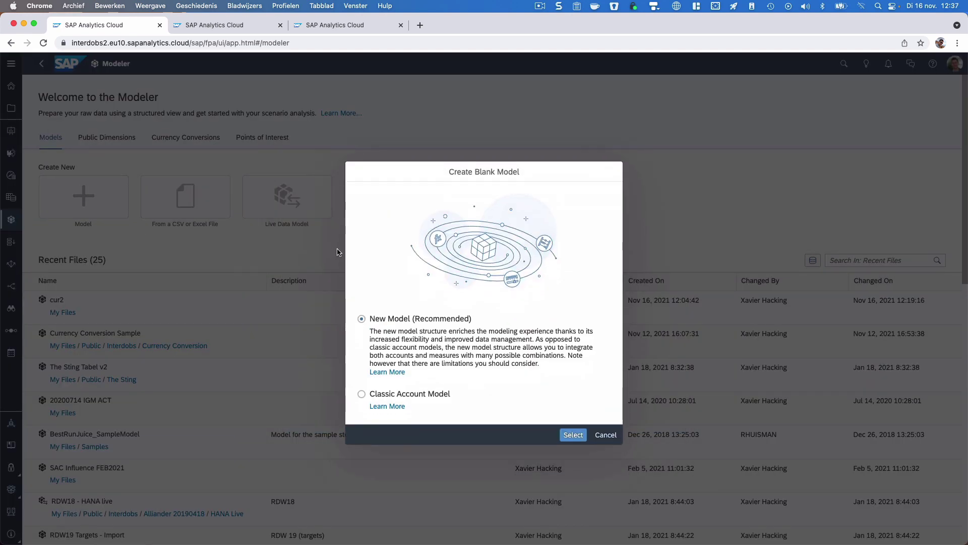
left_click(573, 432)
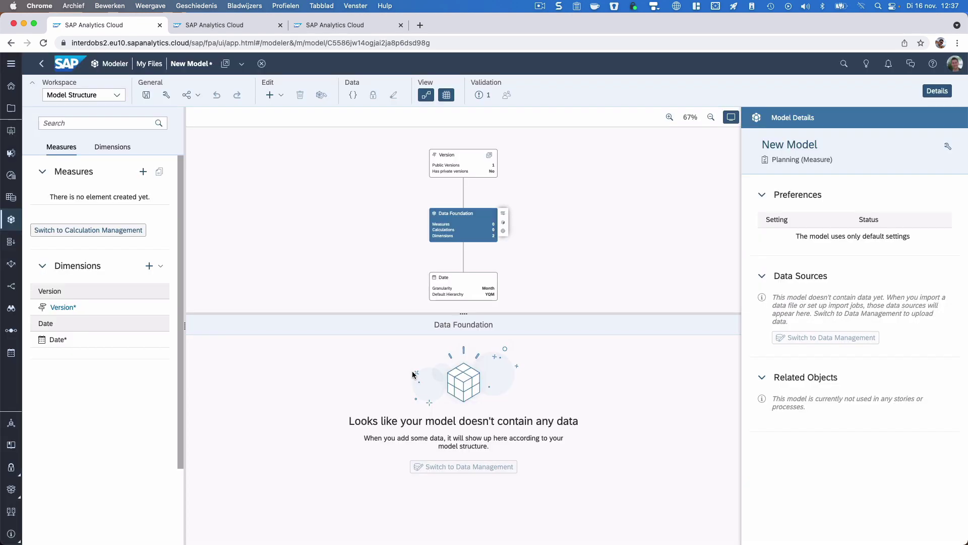
left_click(161, 267)
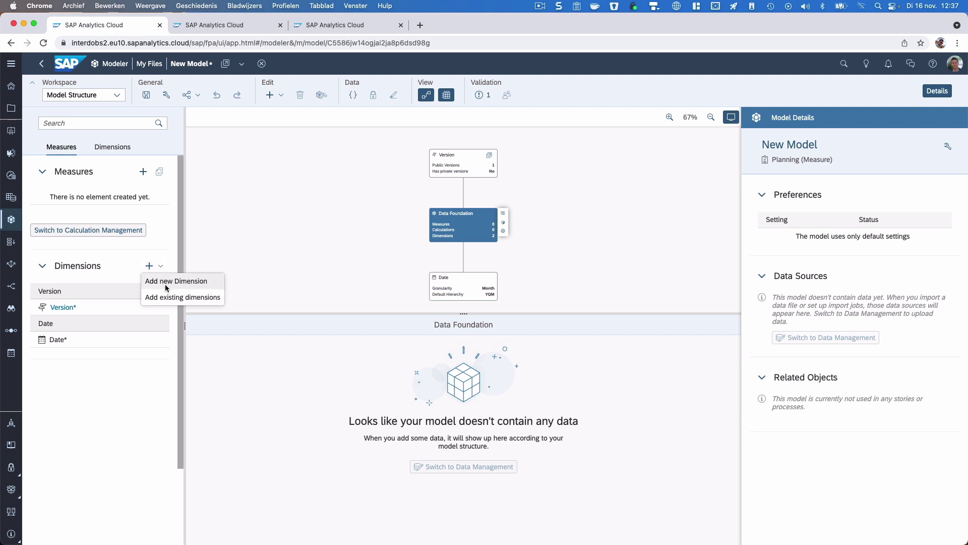
- Add a Generic dimension called Location alongside Version and Date
left_click(195, 283)
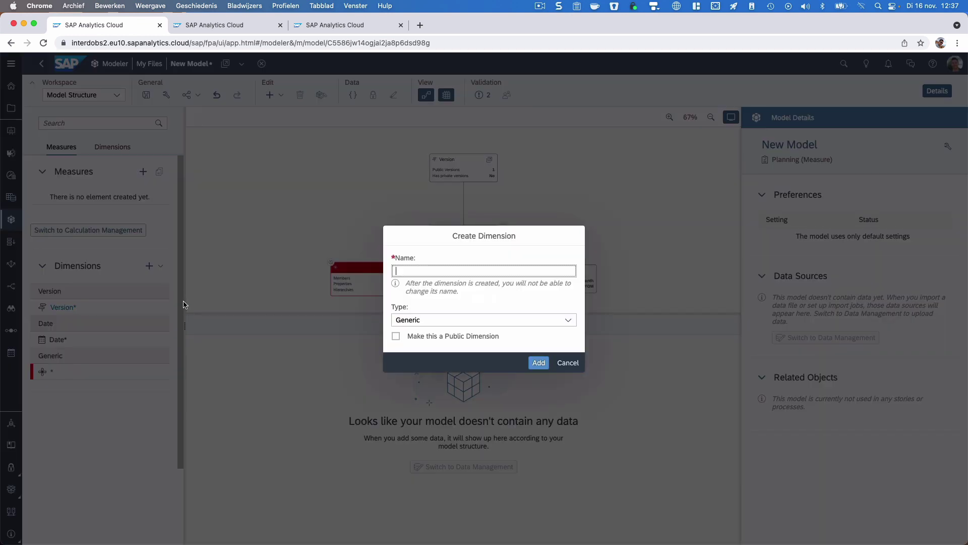
left_click(409, 275)
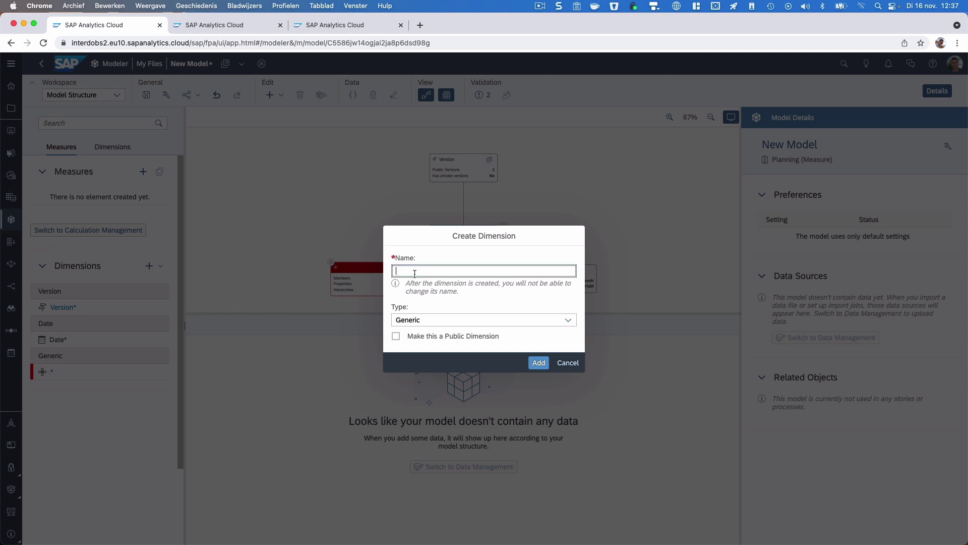
type("Location")
left_click(538, 363)
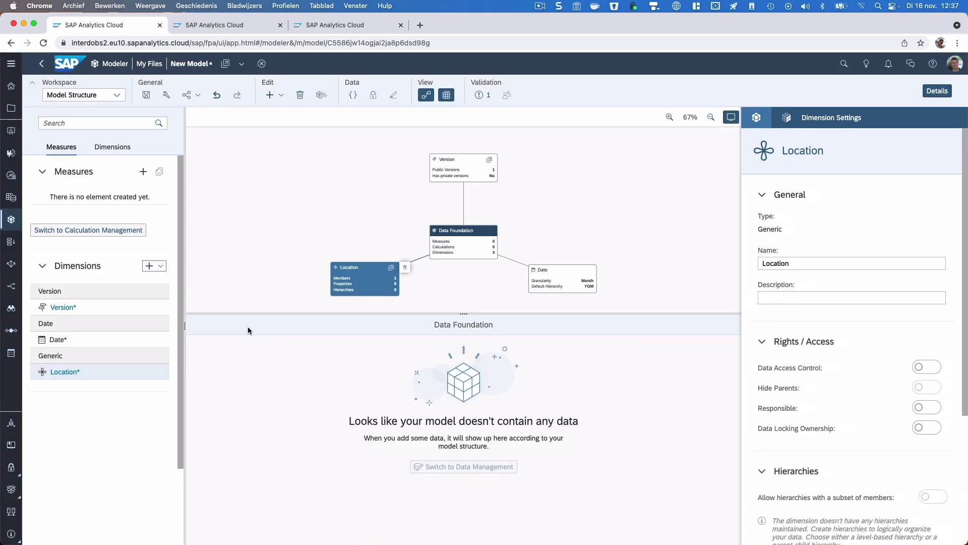
scroll(857, 363, "down", 1)
scroll(856, 363, "down", 5)
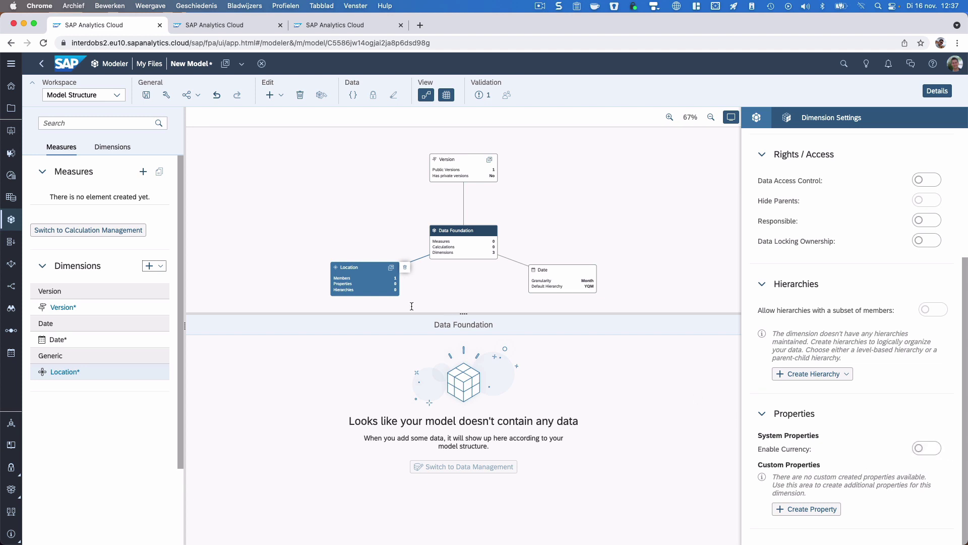
- Enable currency on Location and add member NL, The Netherlands, with currency EUR
left_click(73, 374)
left_click(73, 373)
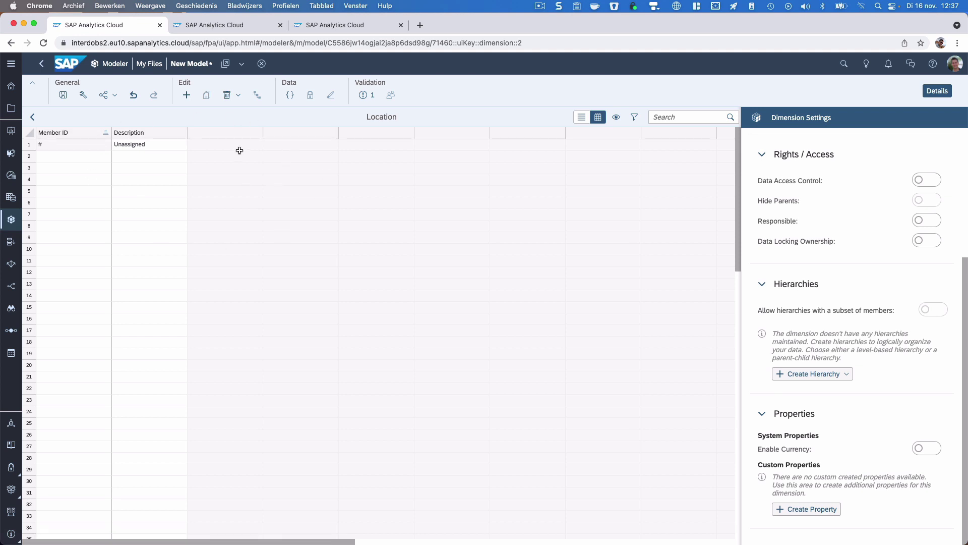
left_click(923, 448)
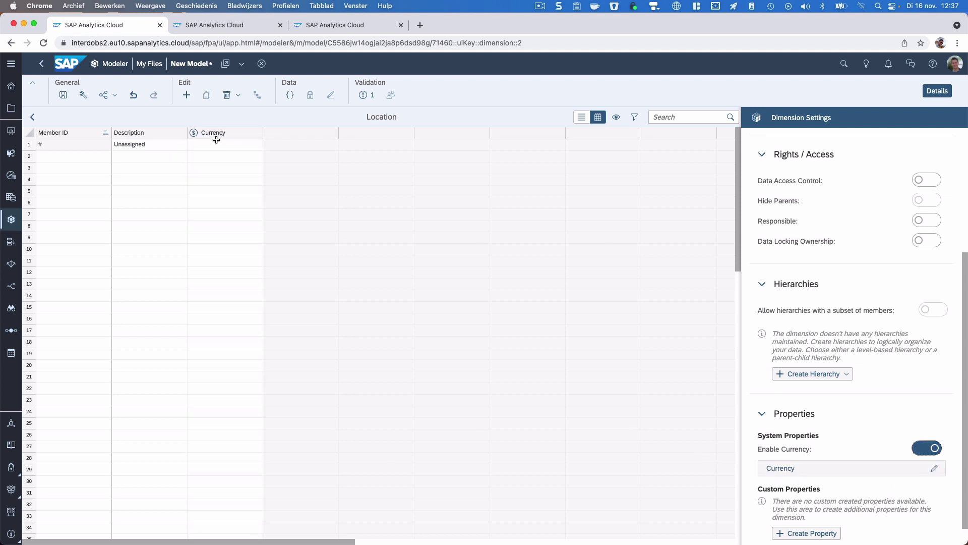
left_click(73, 160)
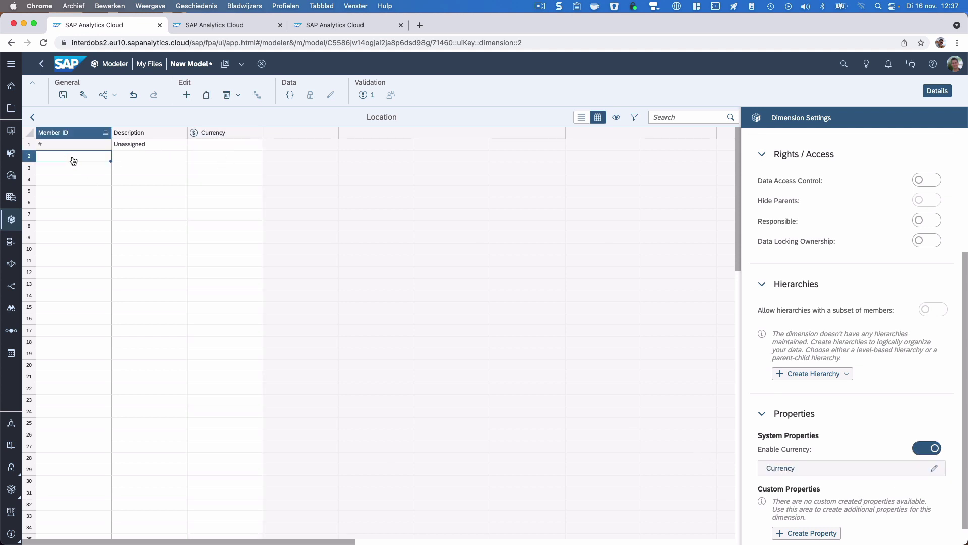
key("Tab")
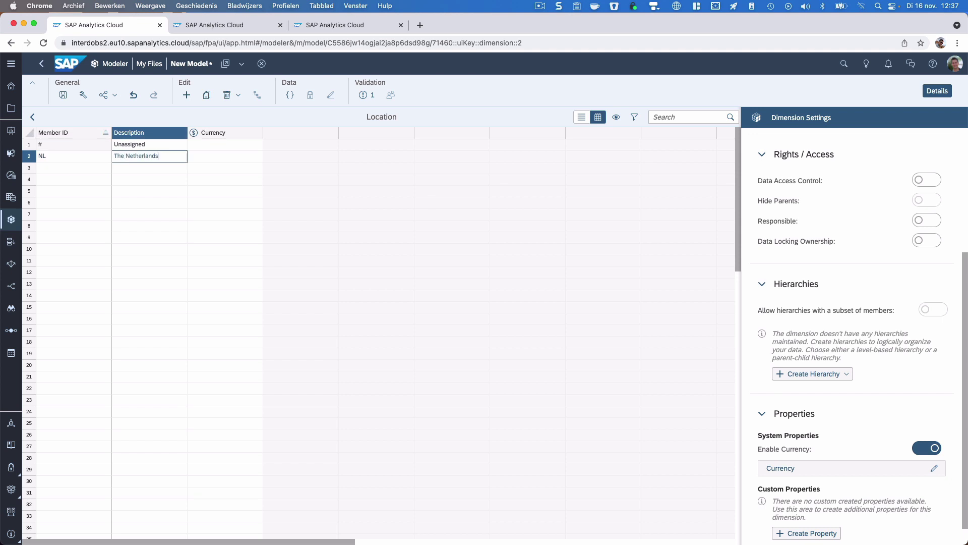
type("The Netherlands")
key("Tab")
key("Return")
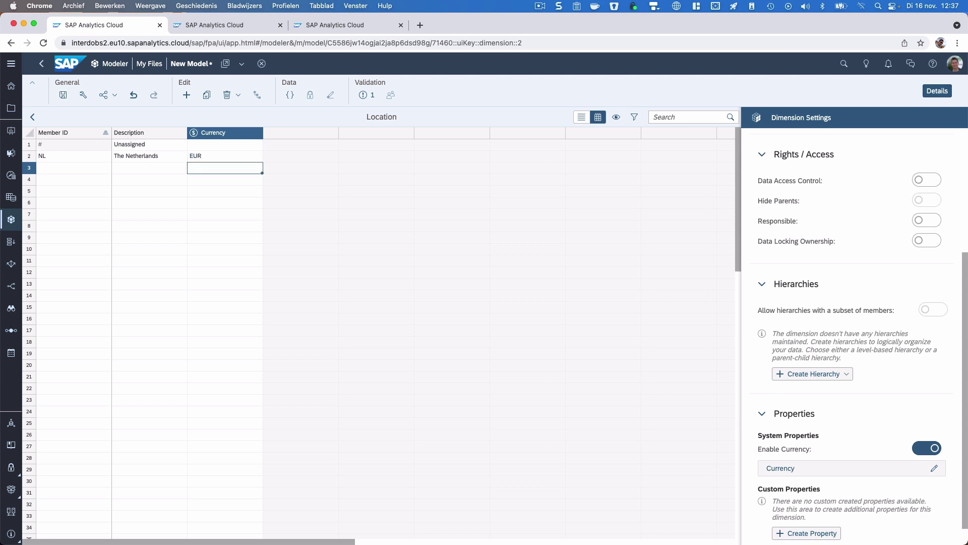
- Add member US, United States, with currency USD, then return to the model overview
key("Left")
key("Left")
type("US")
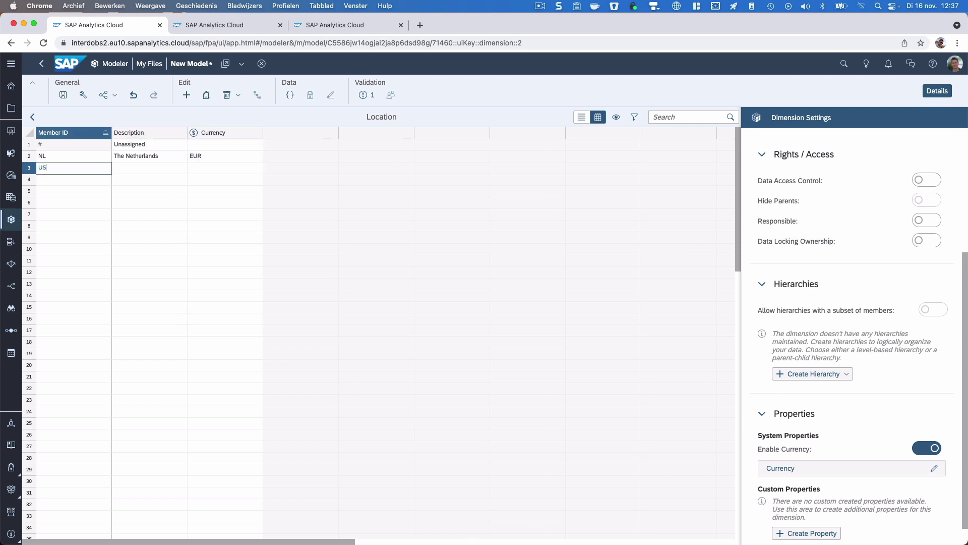
key("Tab")
type("Uni")
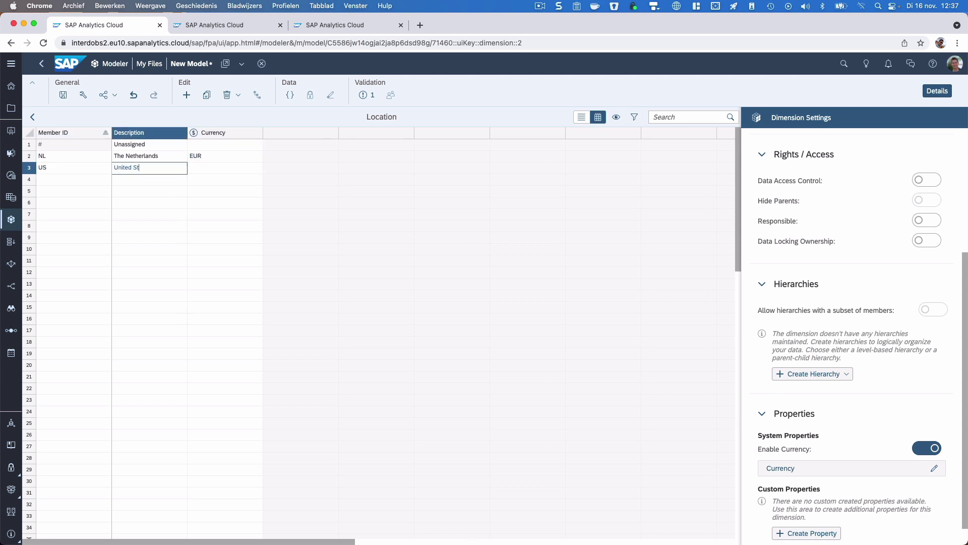
type("ted States")
key("Tab")
type("USD")
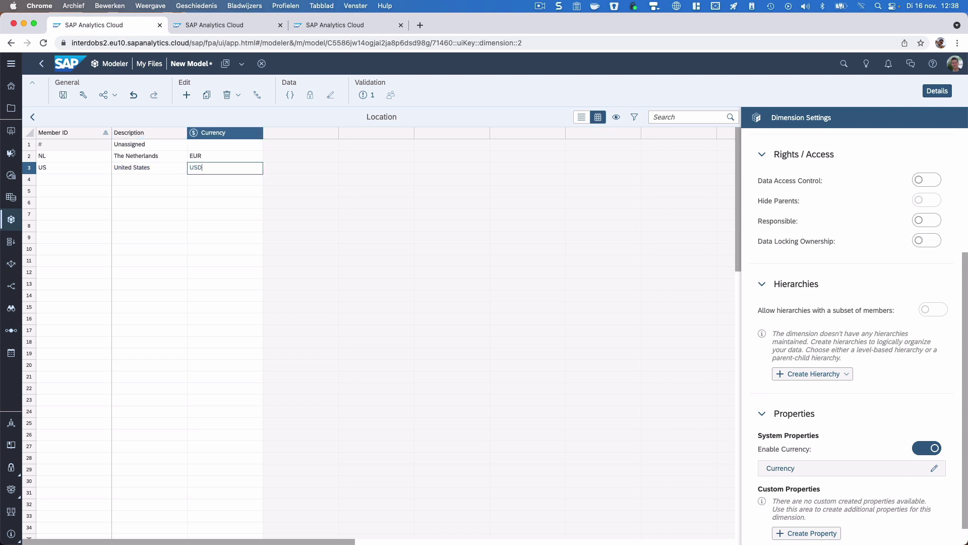
key("Return")
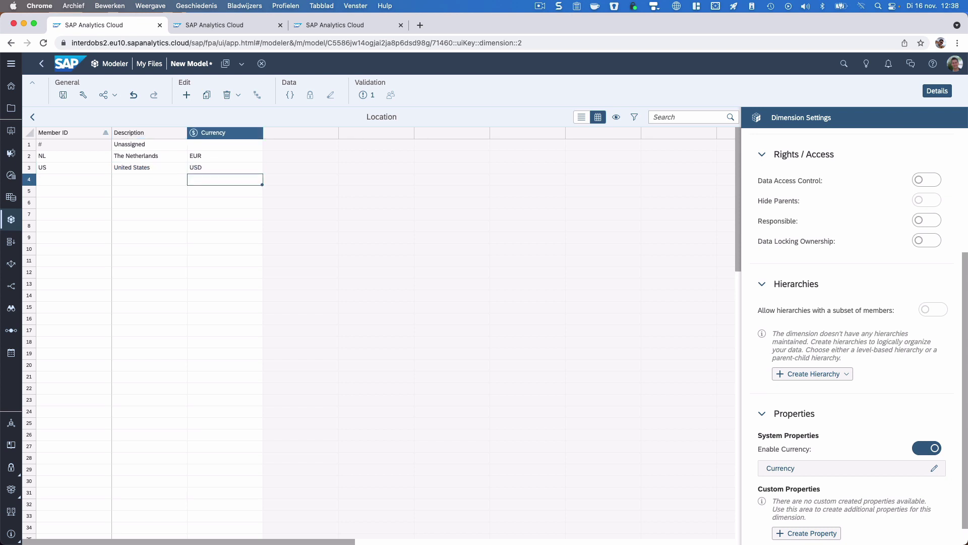
left_click(32, 116)
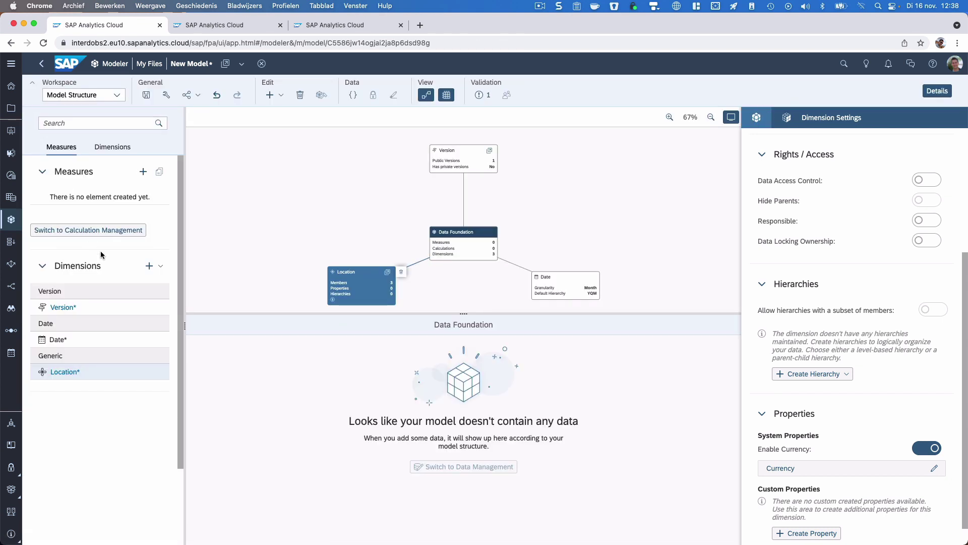
- Add a measure named AmountLocal with 2 decimal places
left_click(144, 172)
left_click(782, 226)
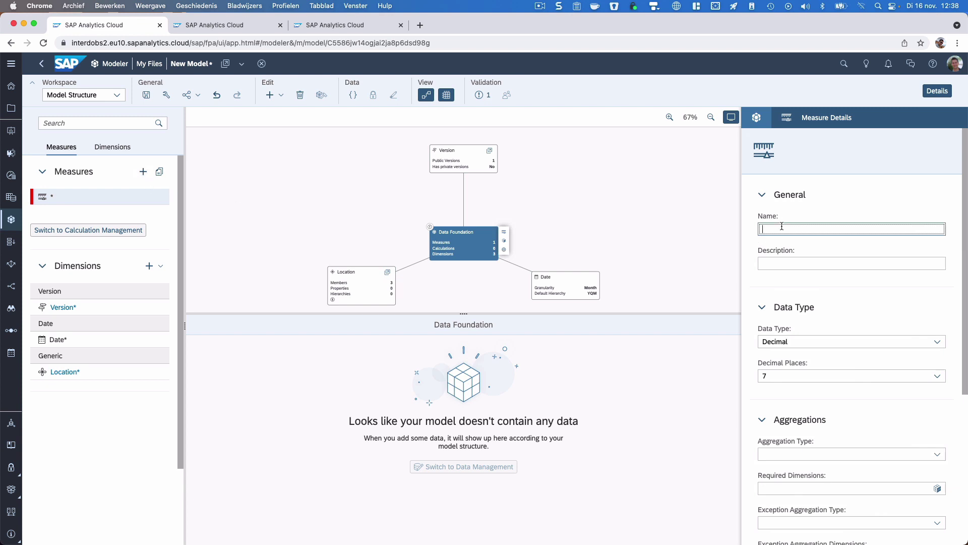
type("AmountLocal")
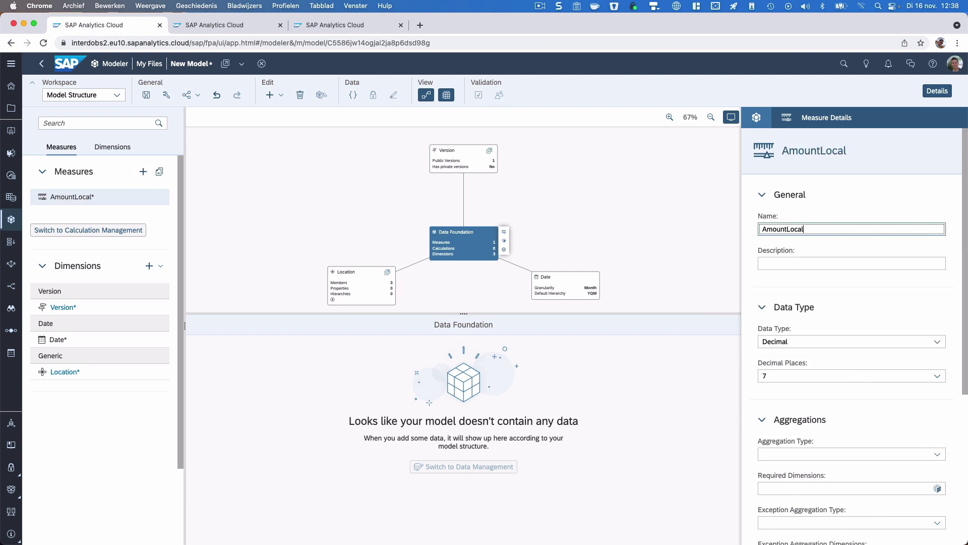
left_click(936, 376)
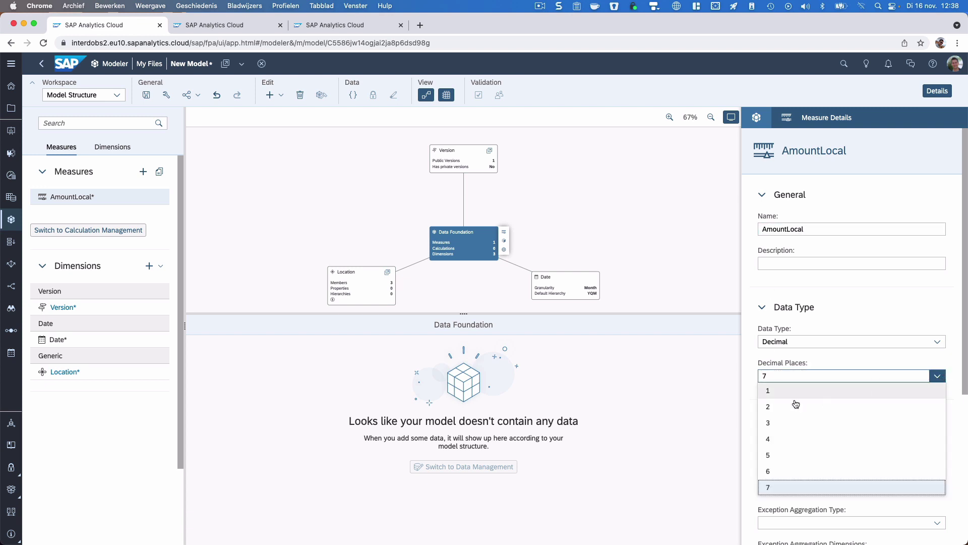
left_click(797, 404)
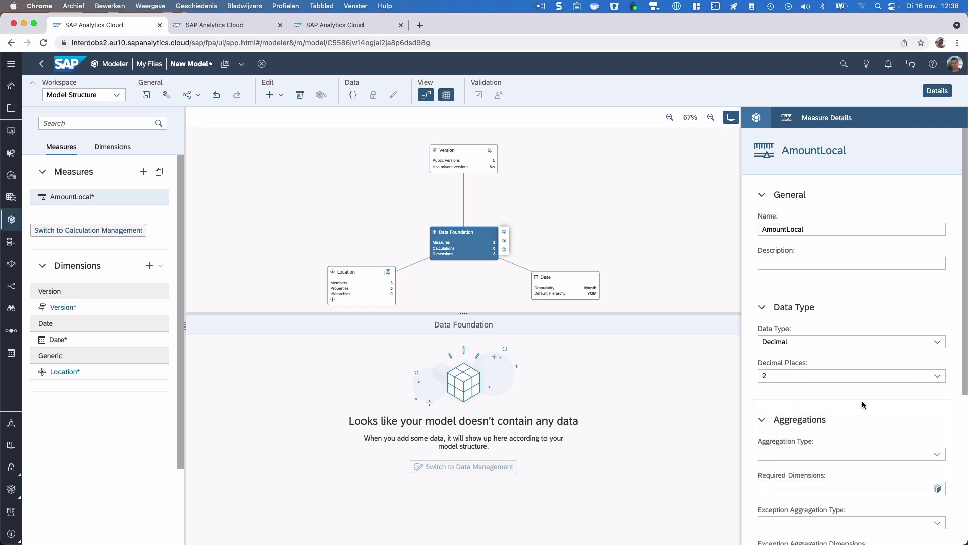
- Make AmountLocal a Currency measure with currency taken from the Location dimension
scroll(863, 403, "down", 5)
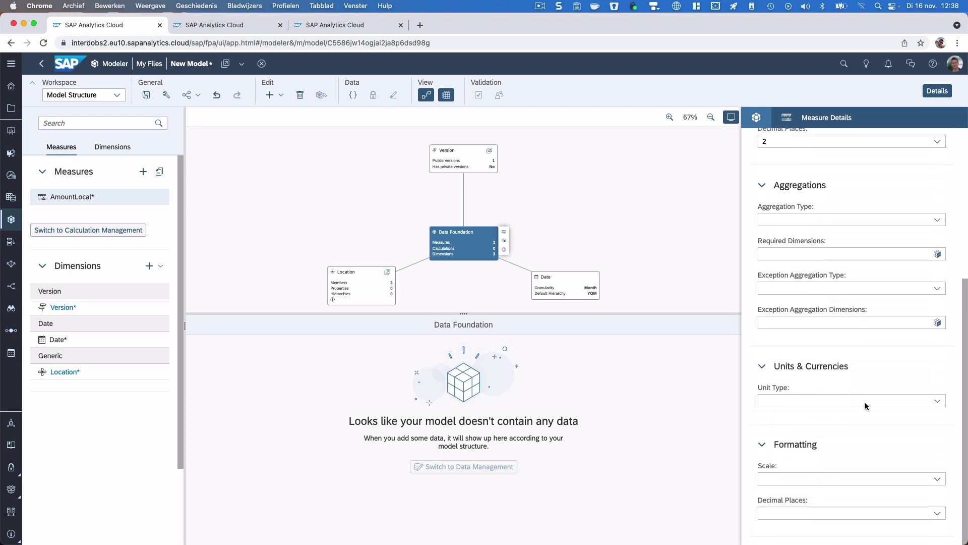
left_click(936, 401)
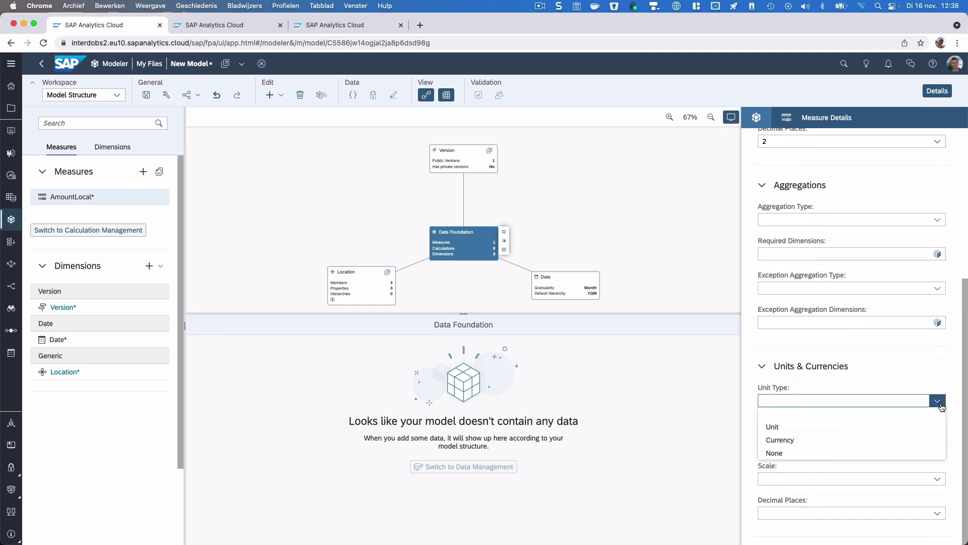
left_click(799, 442)
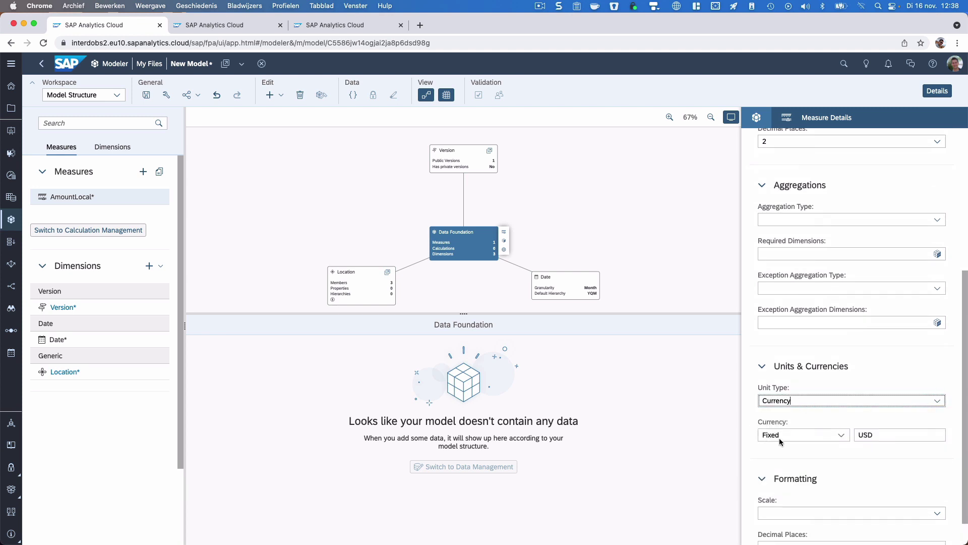
scroll(831, 456, "down", 1)
scroll(830, 456, "down", 1)
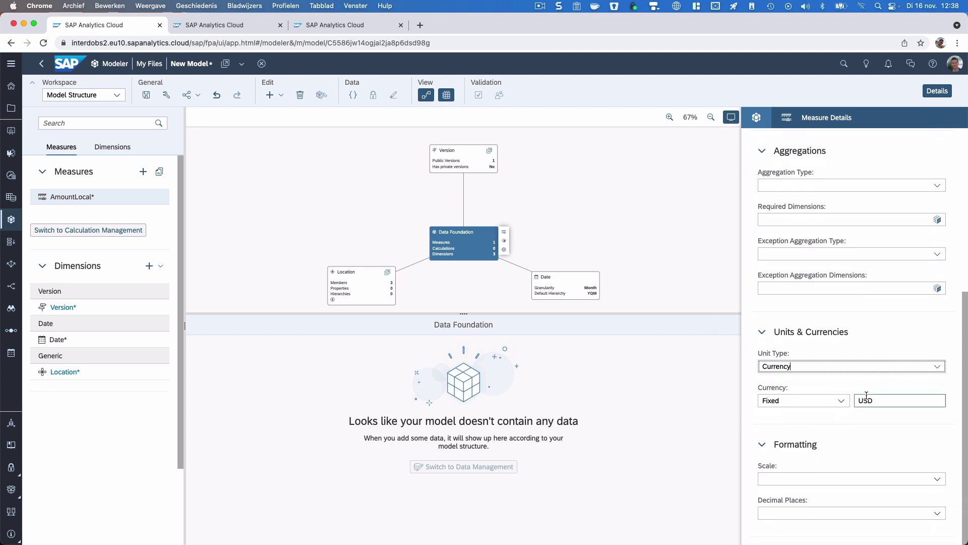
left_click(849, 404)
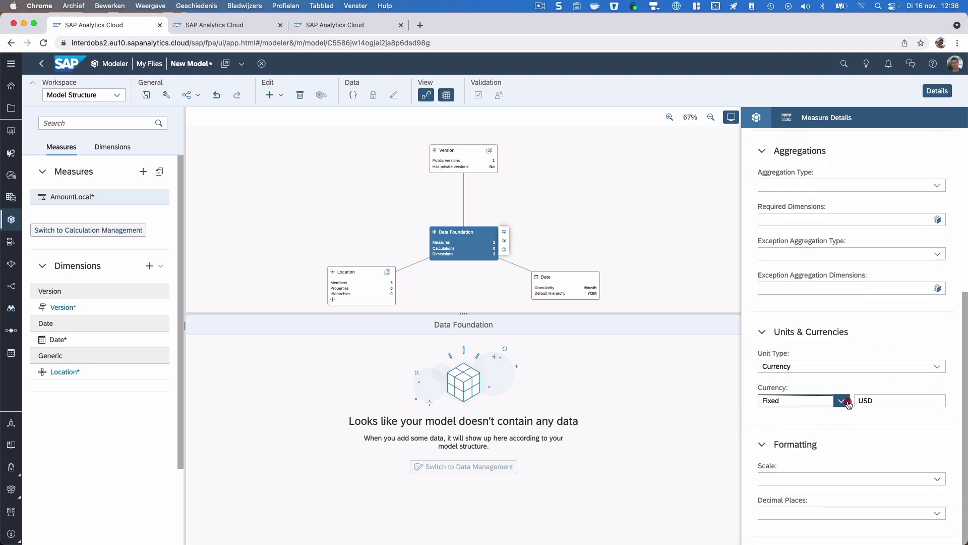
left_click(847, 405)
left_click(844, 406)
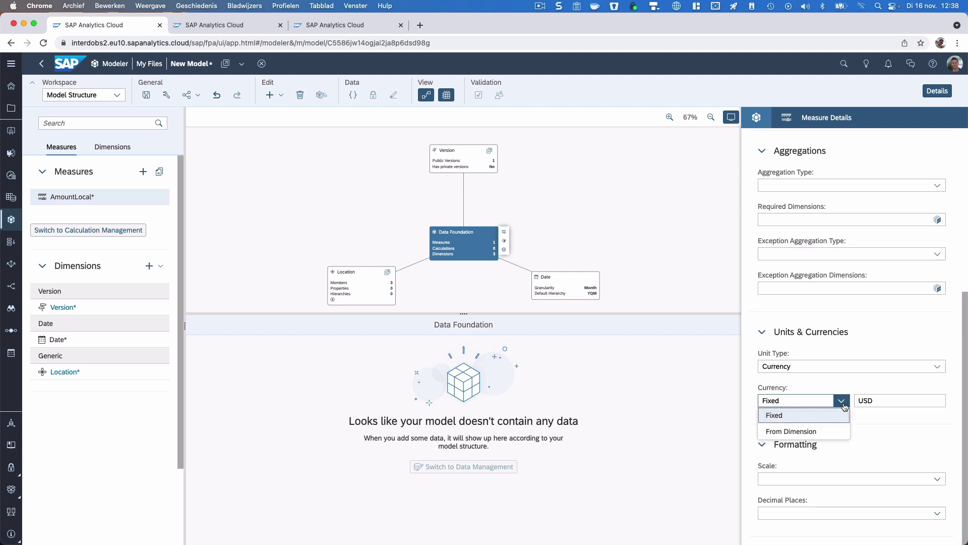
left_click(804, 433)
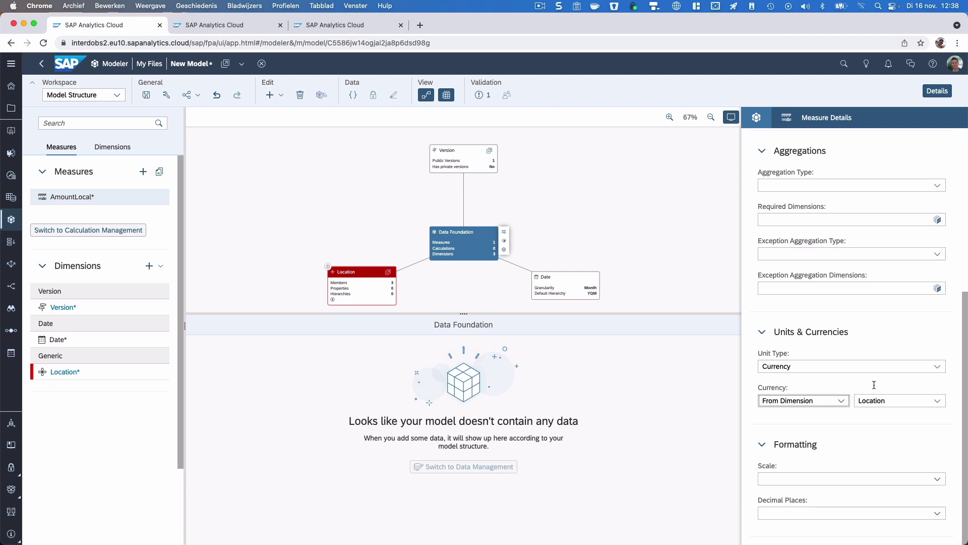
- Fix the Location validation error by giving the Unassigned member currency EUR
left_click(147, 96)
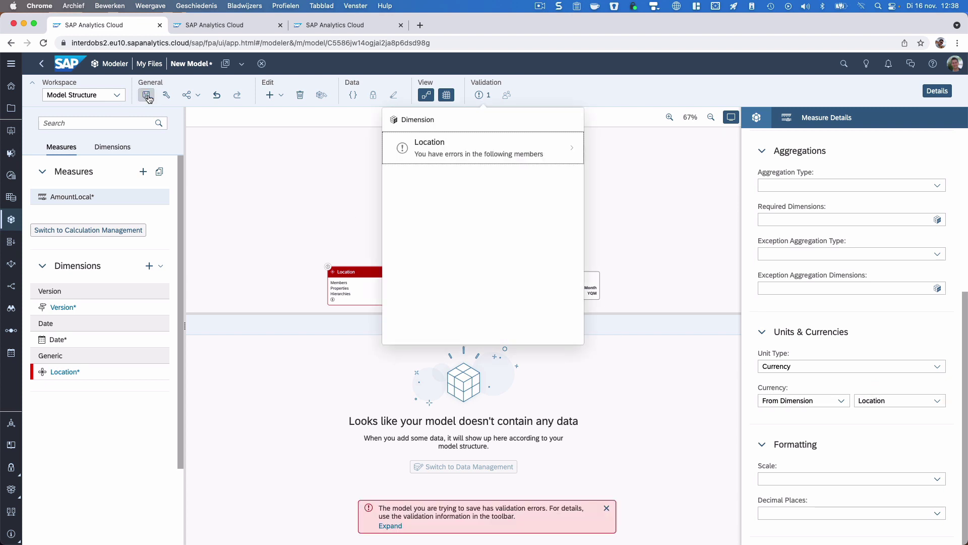
left_click(517, 157)
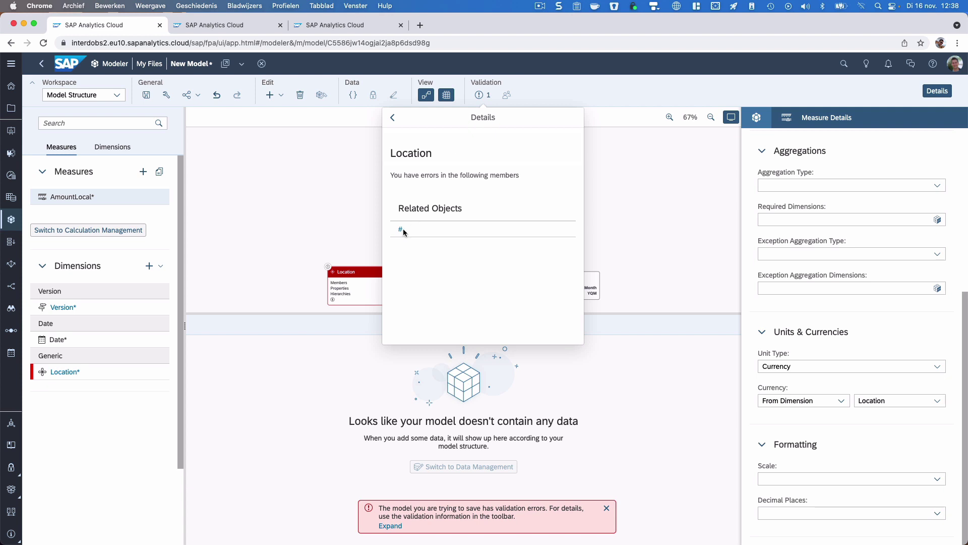
left_click(401, 235)
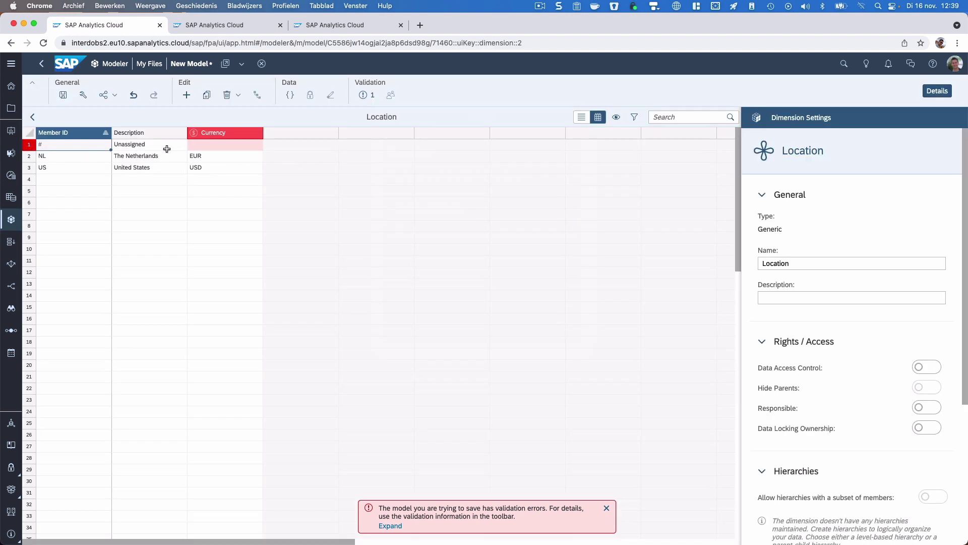
double_click(210, 146)
type("EUR")
key("Return")
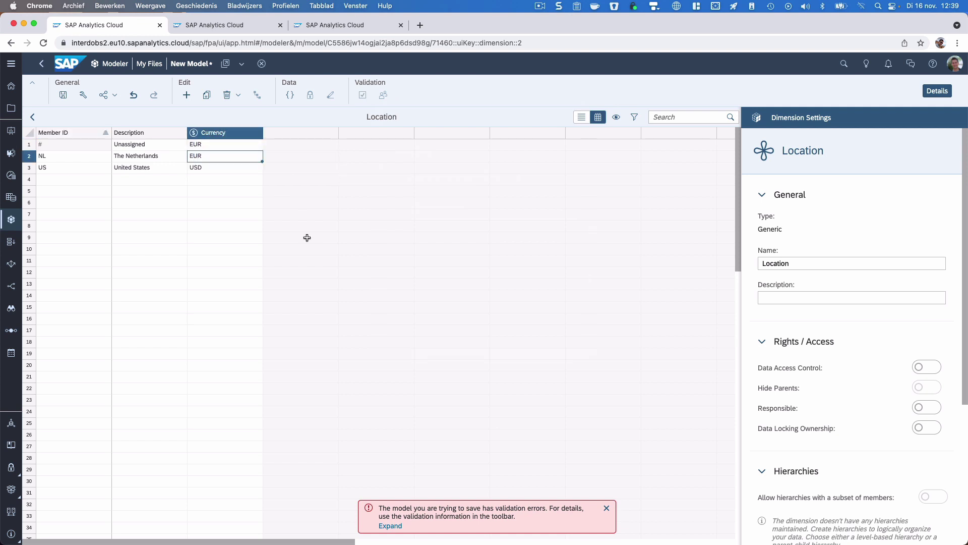
- Save the model as CUR1, then move to the other browser tab showing Home
left_click(63, 95)
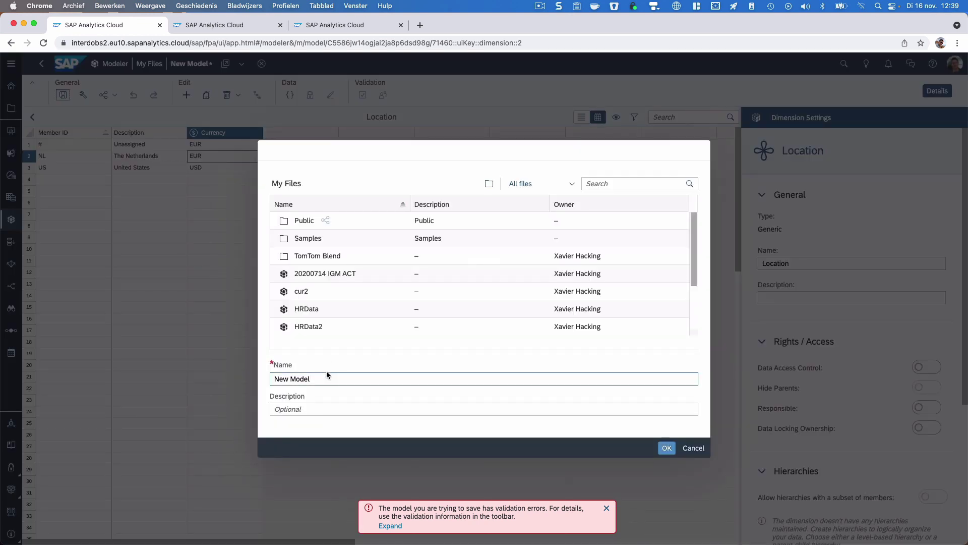
key("super+a")
type("C")
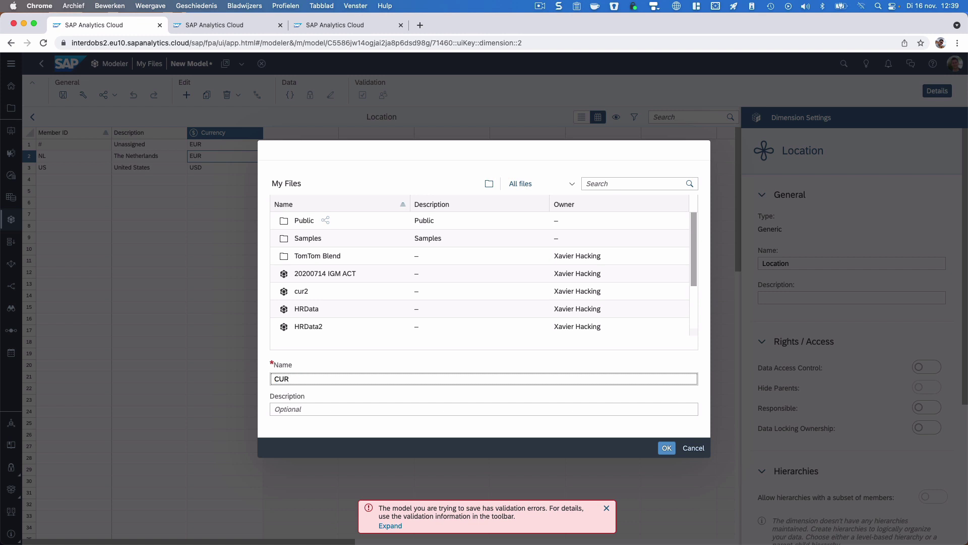
type("UR1")
left_click(666, 448)
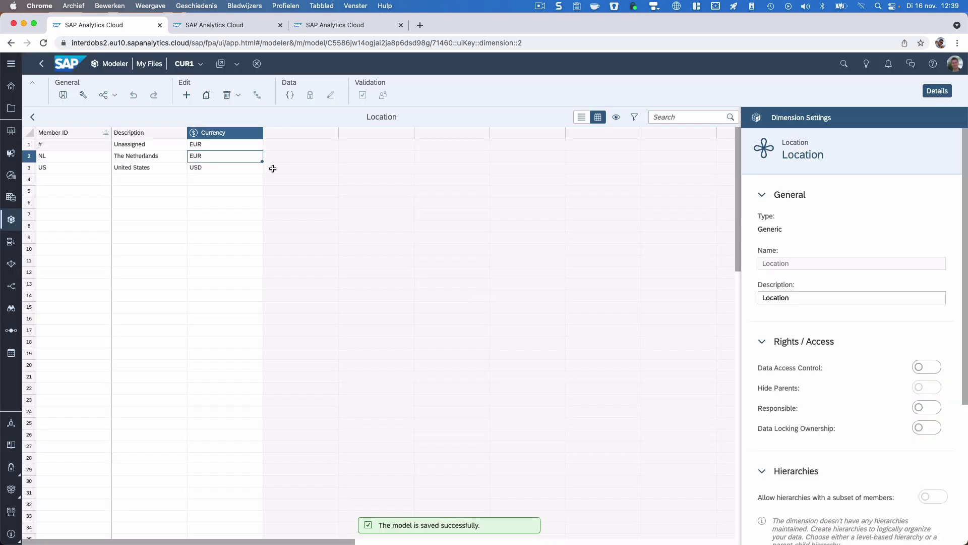
left_click(240, 29)
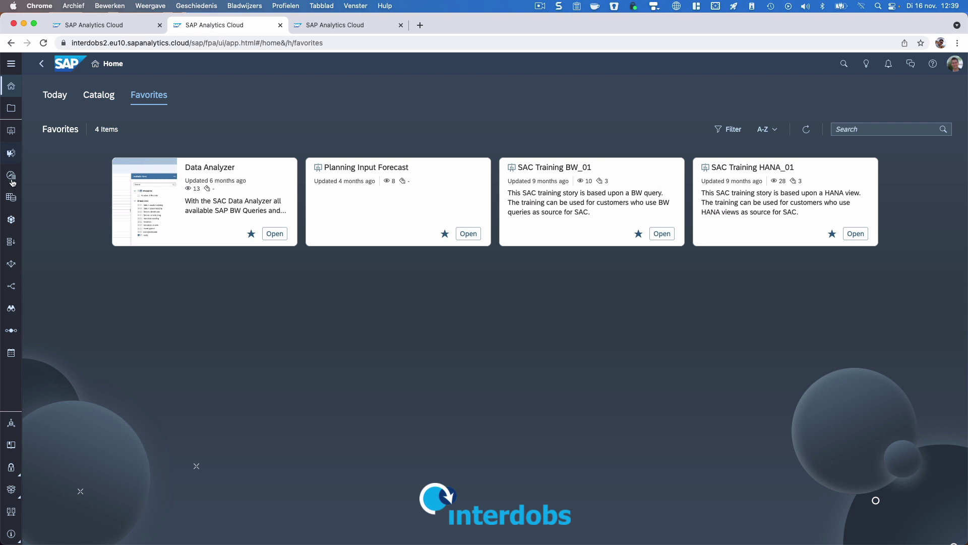
- Start a new Canvas story and insert a table using CUR1 as its model
left_click(12, 131)
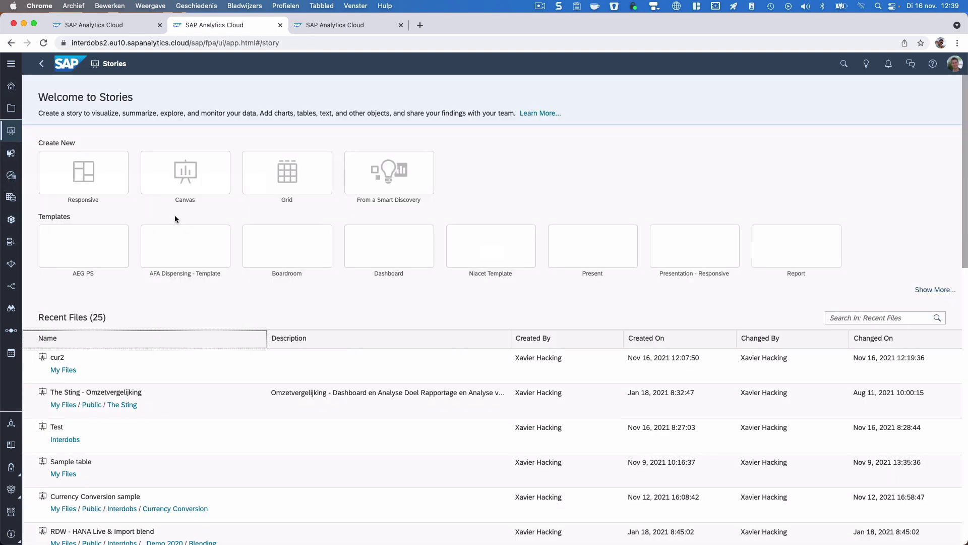
left_click(182, 187)
left_click_drag(319, 261, 324, 249)
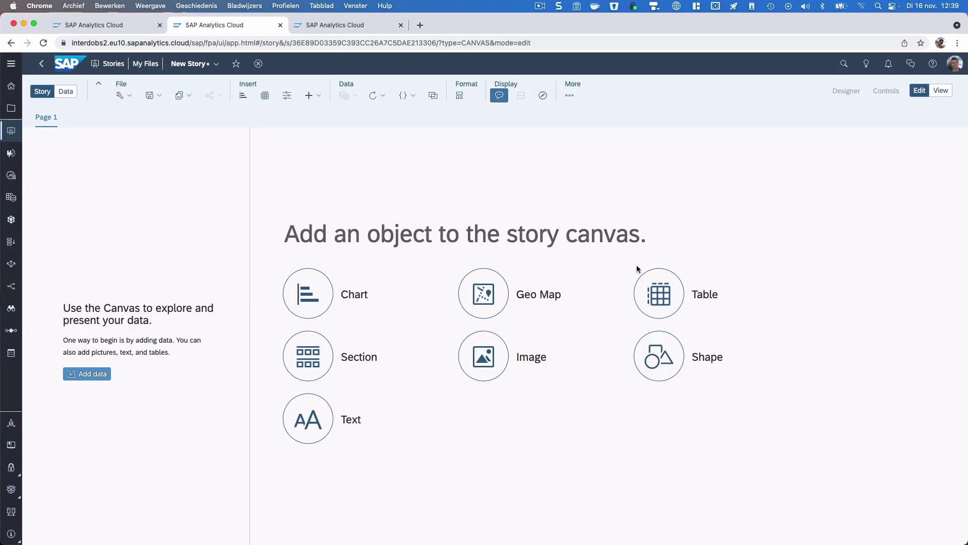
left_click(653, 287)
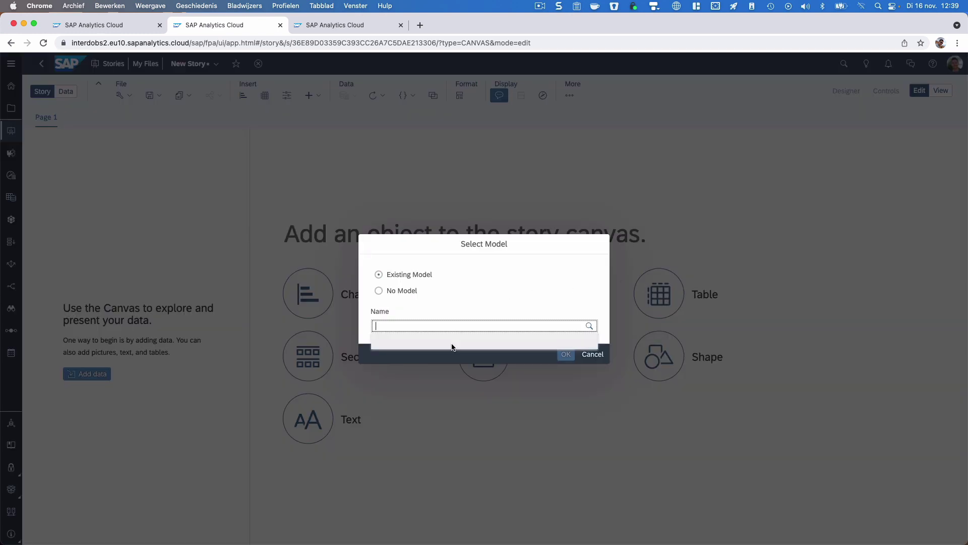
left_click(470, 347)
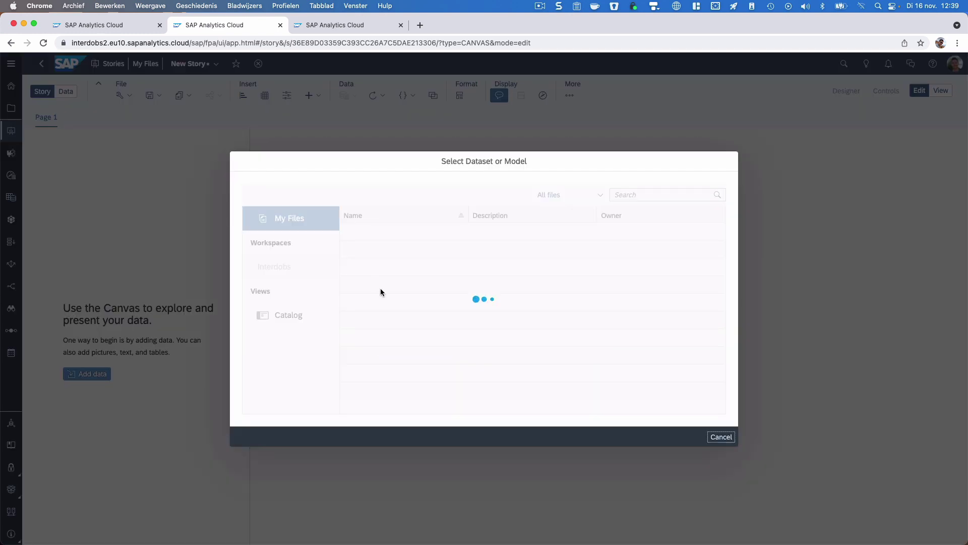
scroll(395, 325, "down", 3)
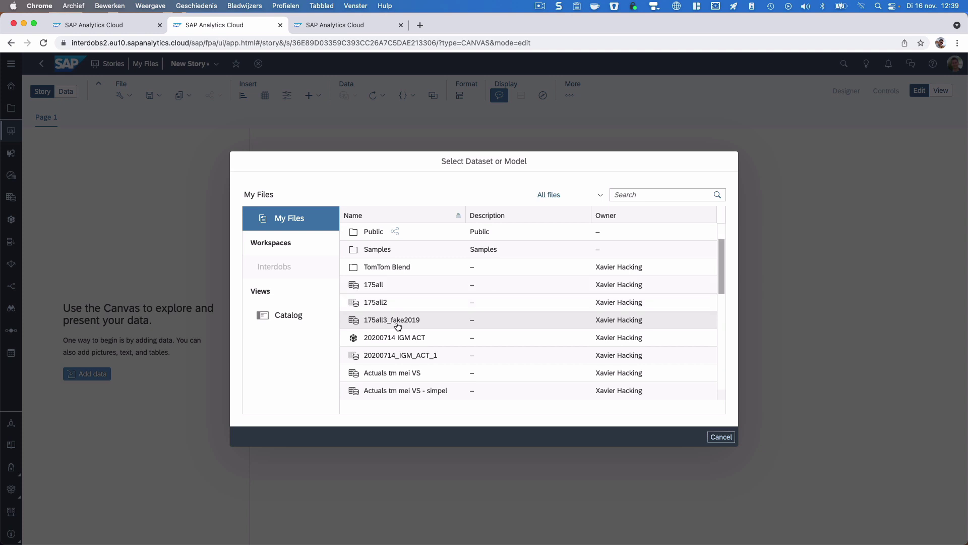
left_click(380, 372)
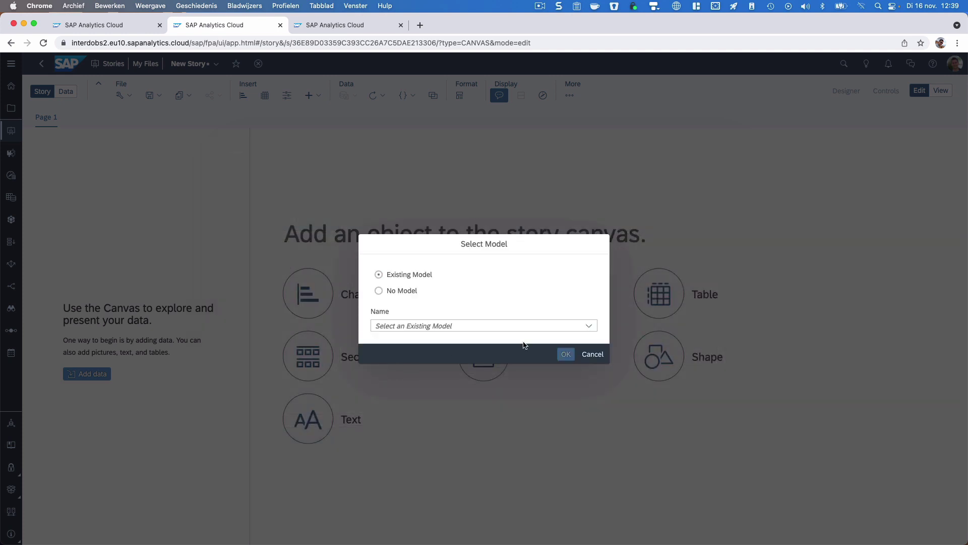
left_click(577, 352)
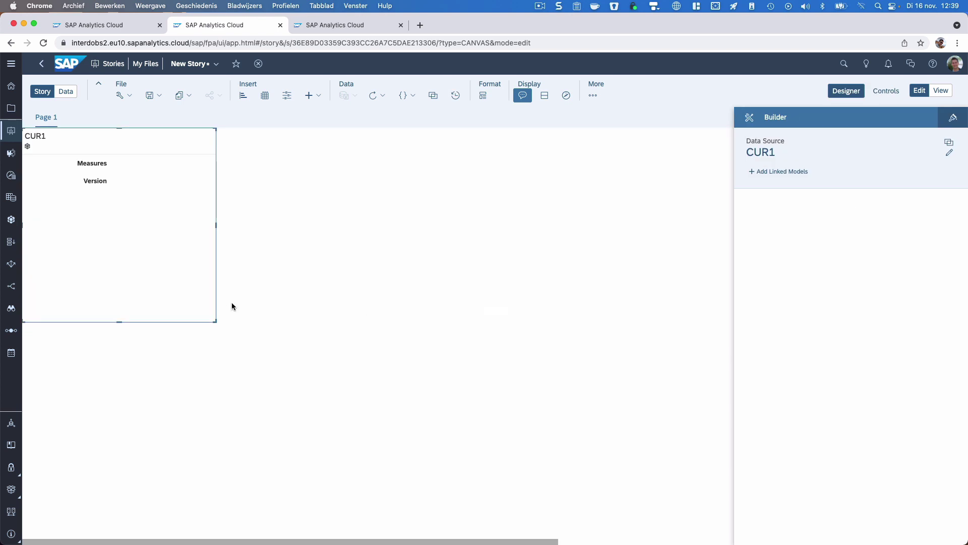
- Enlarge the CUR1 table and add Location to Rows with unbooked members shown
left_click_drag(216, 323, 469, 404)
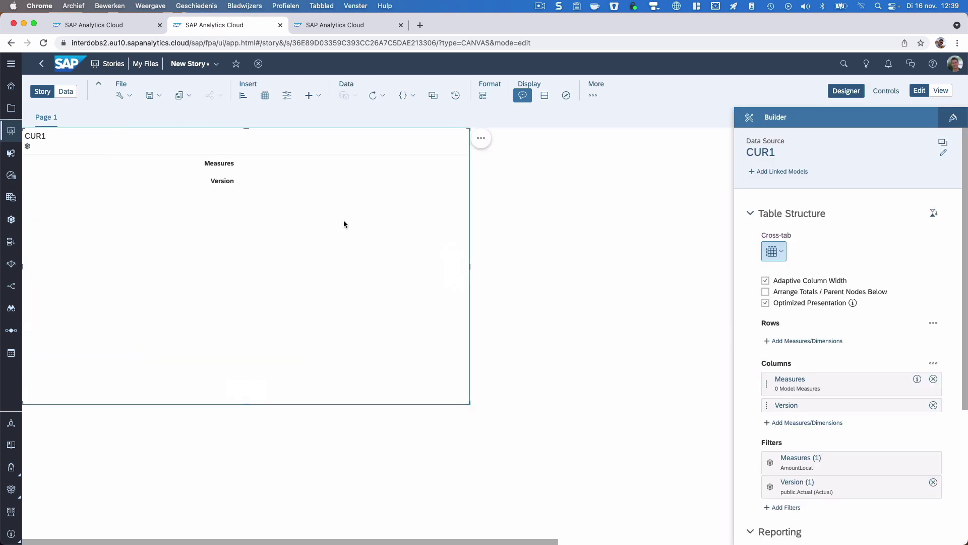
left_click(822, 341)
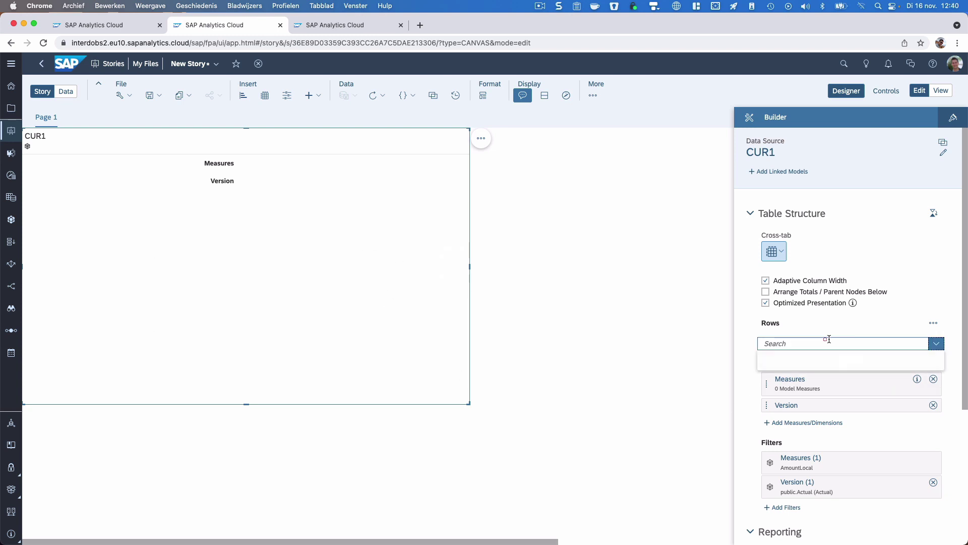
left_click(796, 449)
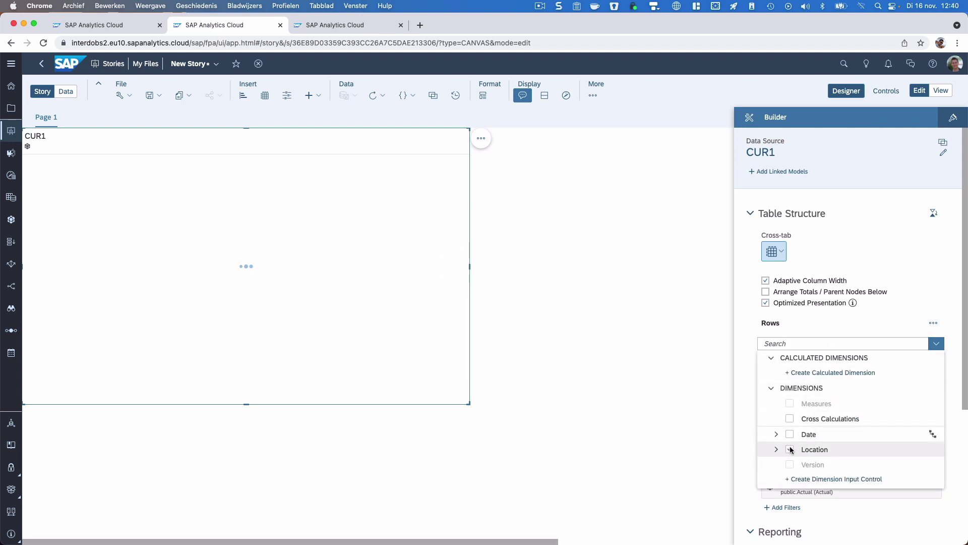
left_click(747, 343)
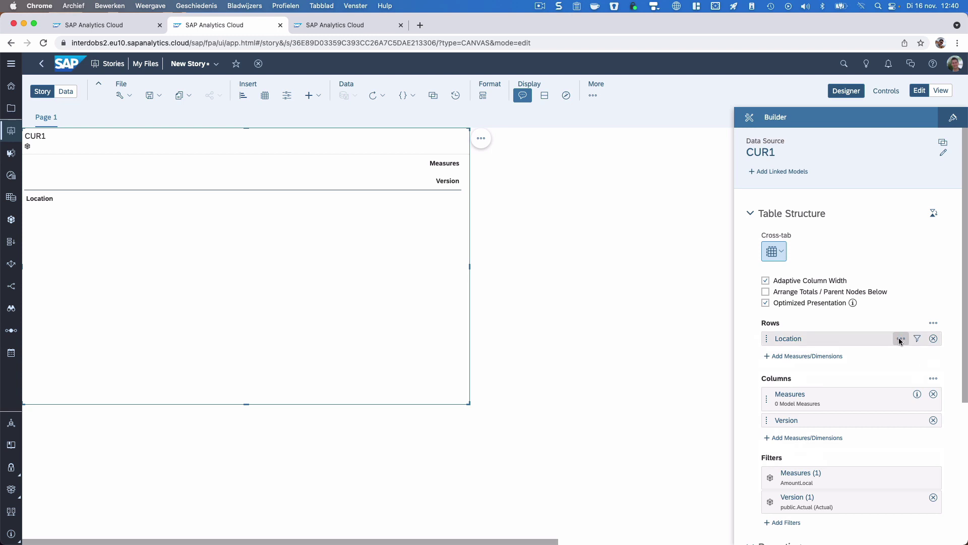
left_click(901, 338)
left_click(876, 389)
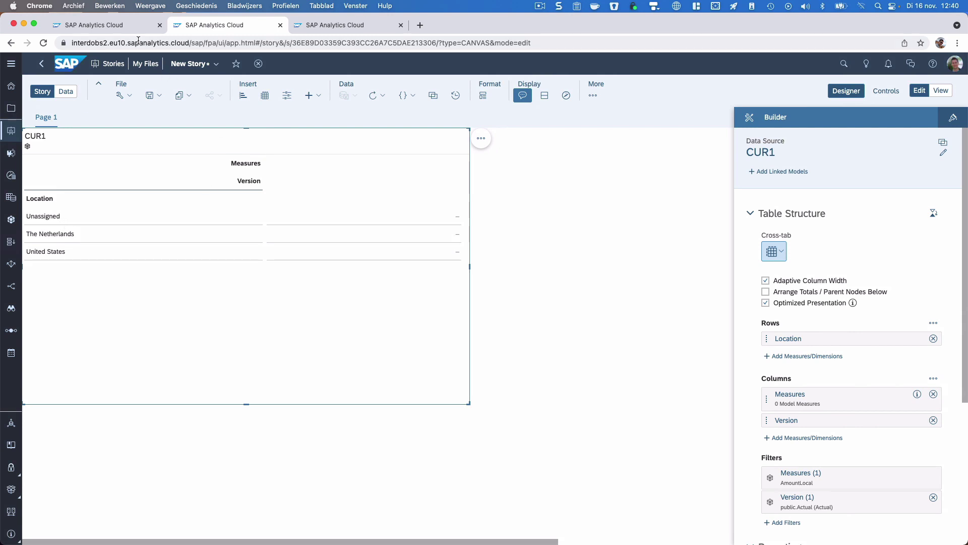
left_click(123, 27)
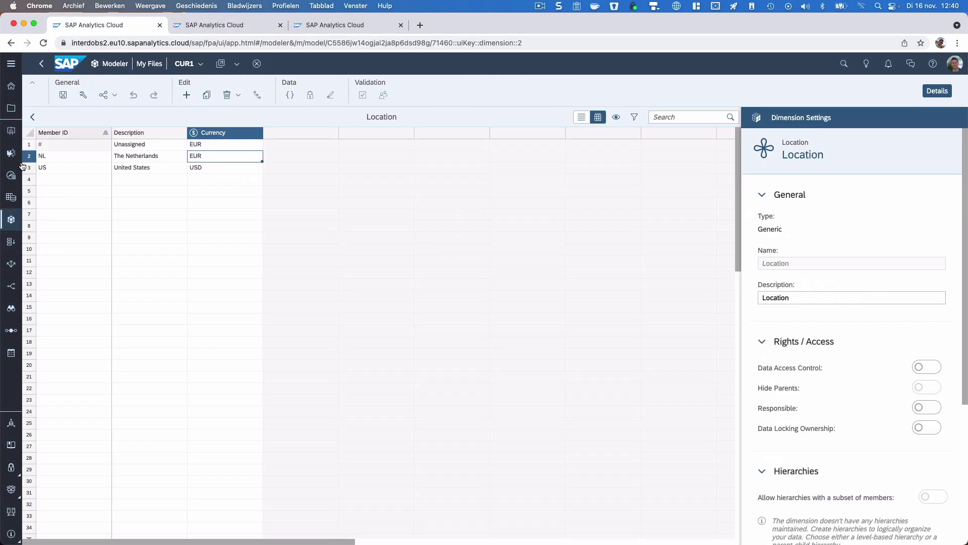
left_click(229, 23)
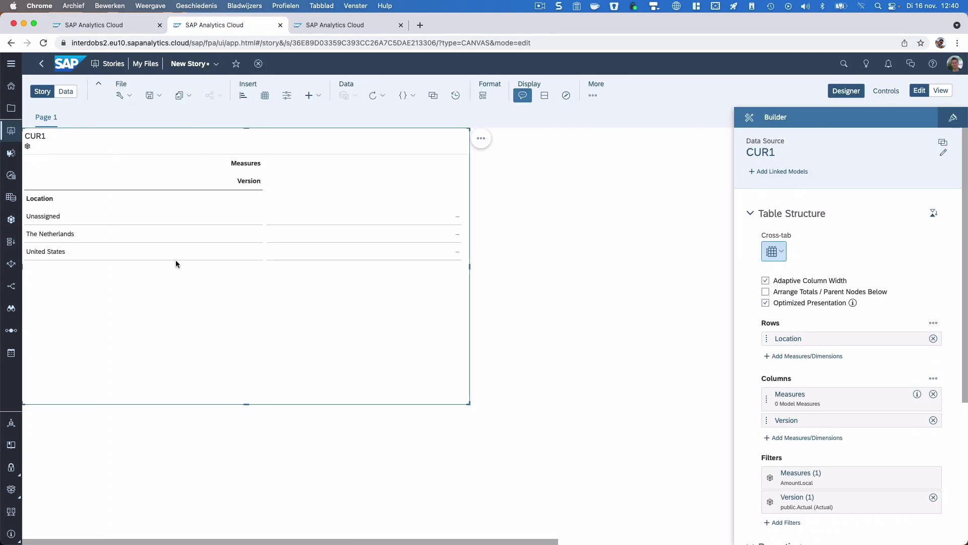
- Add Date to Columns with unbooked data, include all measures, and expand Date to 2021 and 2022
left_click(807, 438)
left_click(789, 531)
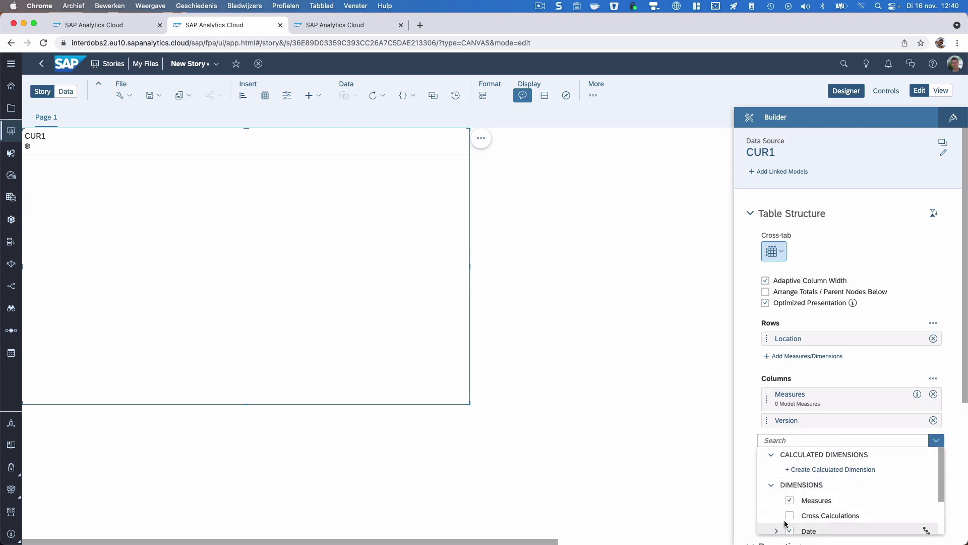
left_click(747, 422)
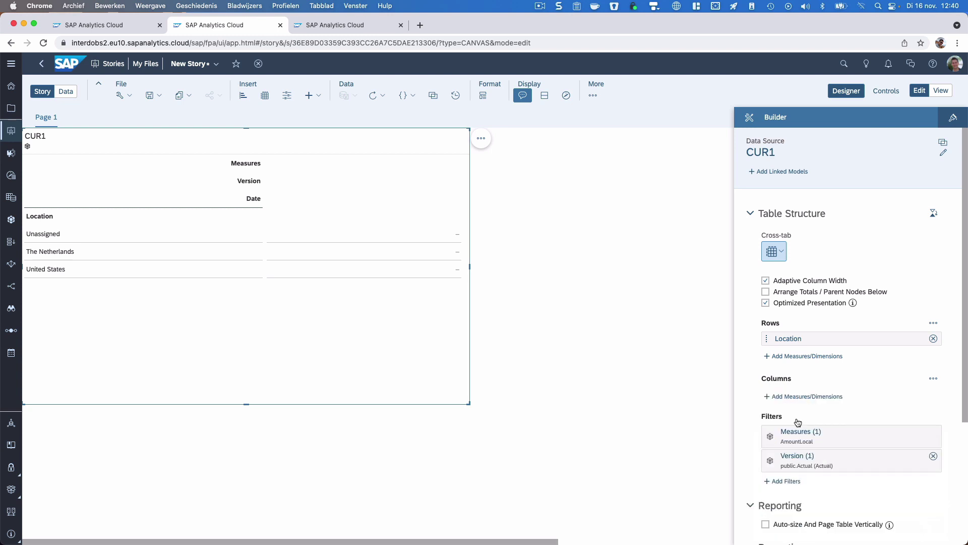
left_click(902, 439)
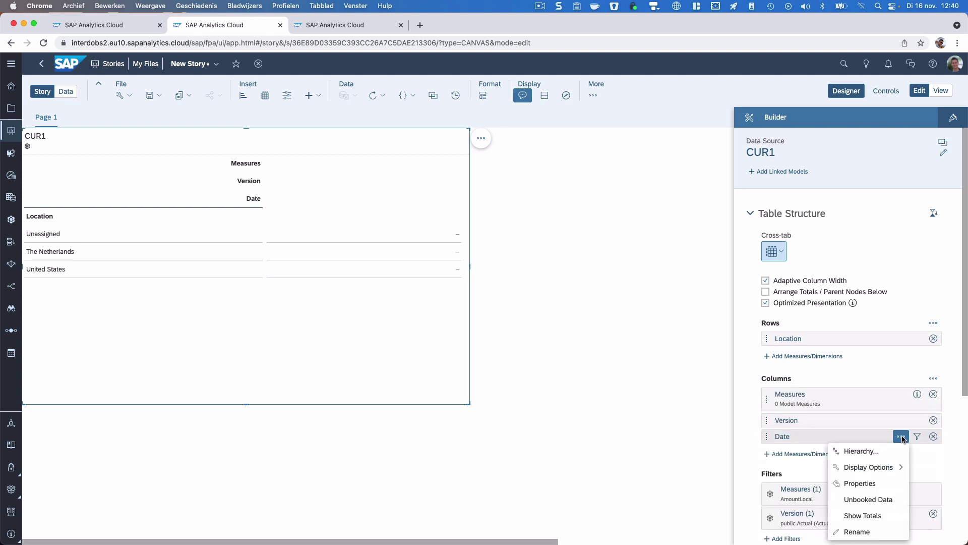
left_click(875, 501)
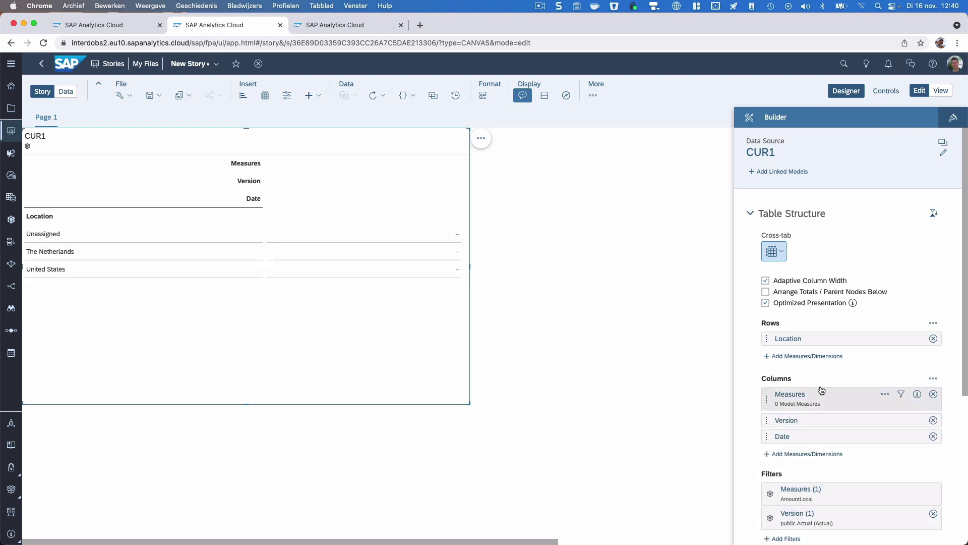
left_click(903, 395)
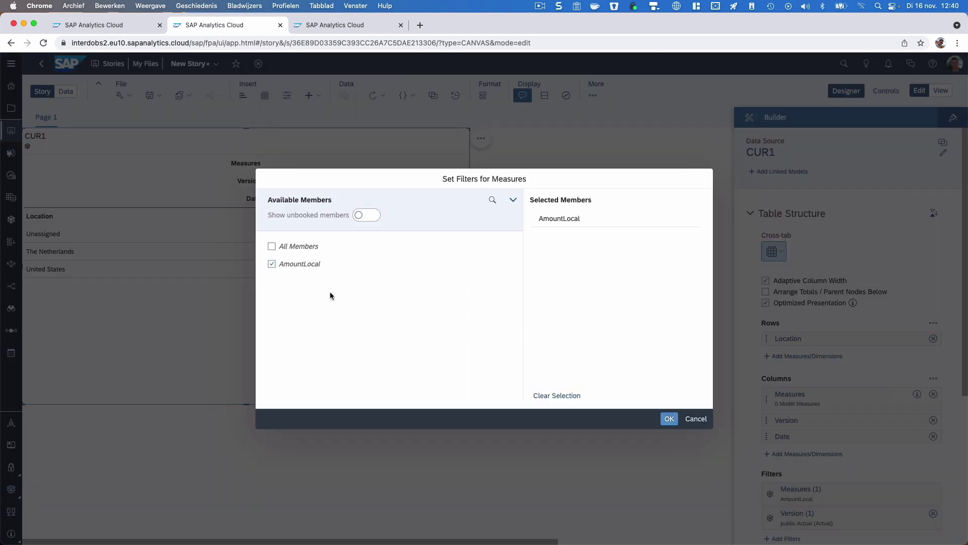
left_click(317, 248)
left_click(669, 419)
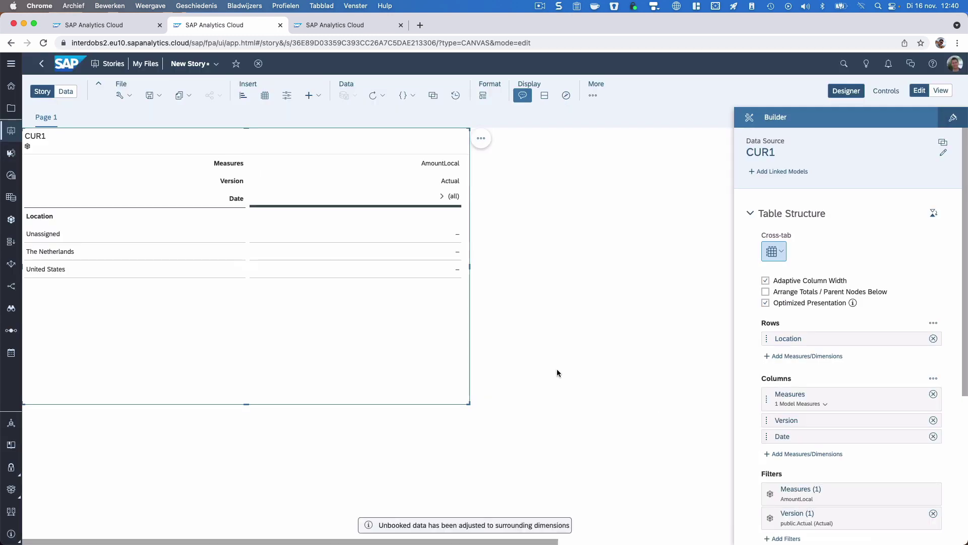
left_click(441, 196)
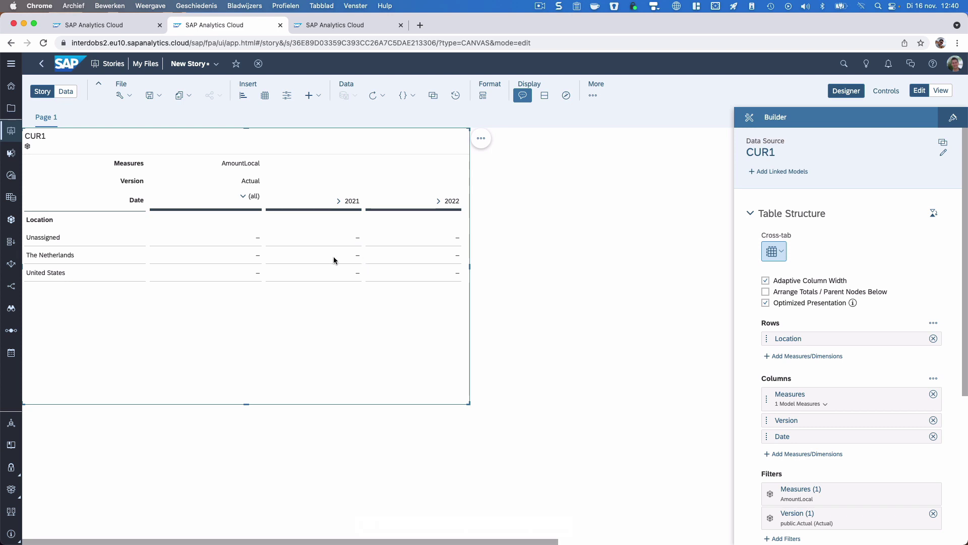
- Enter 1,000 as the 2021 value for The Netherlands and the United States
double_click(316, 259)
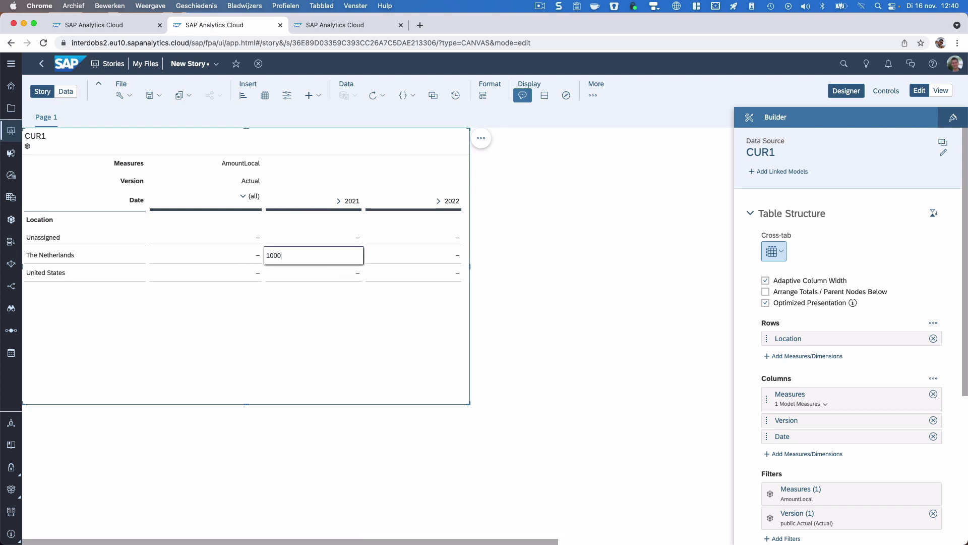
key("Return")
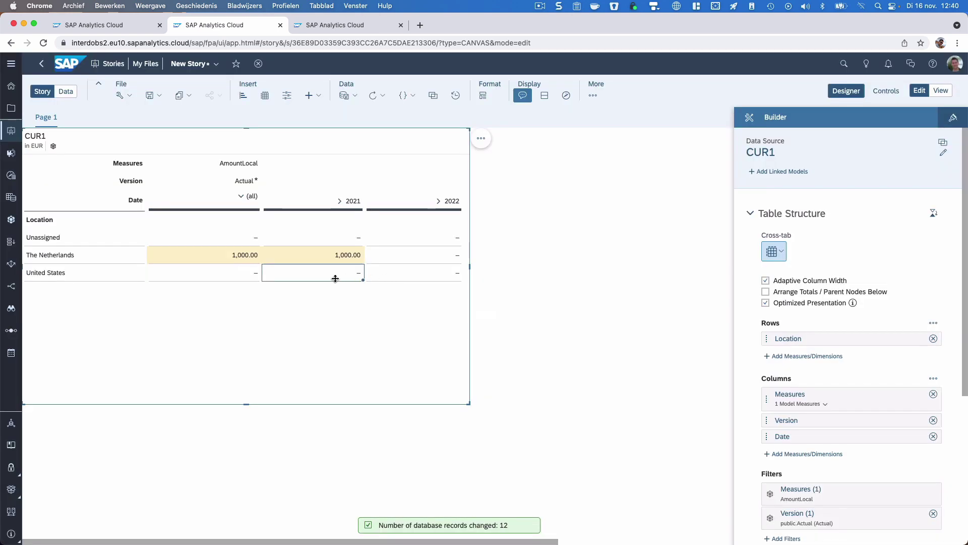
double_click(336, 278)
type("1,0")
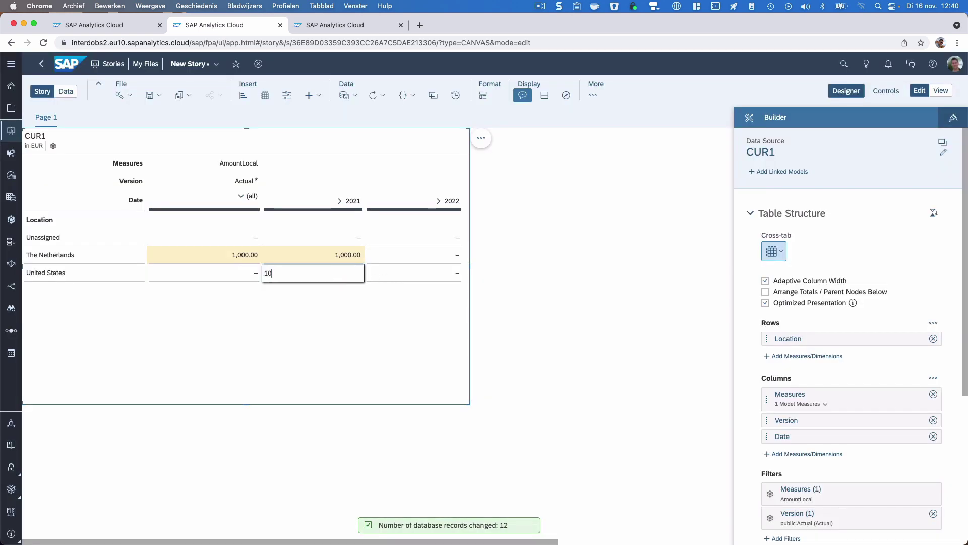
type("00")
key("Return")
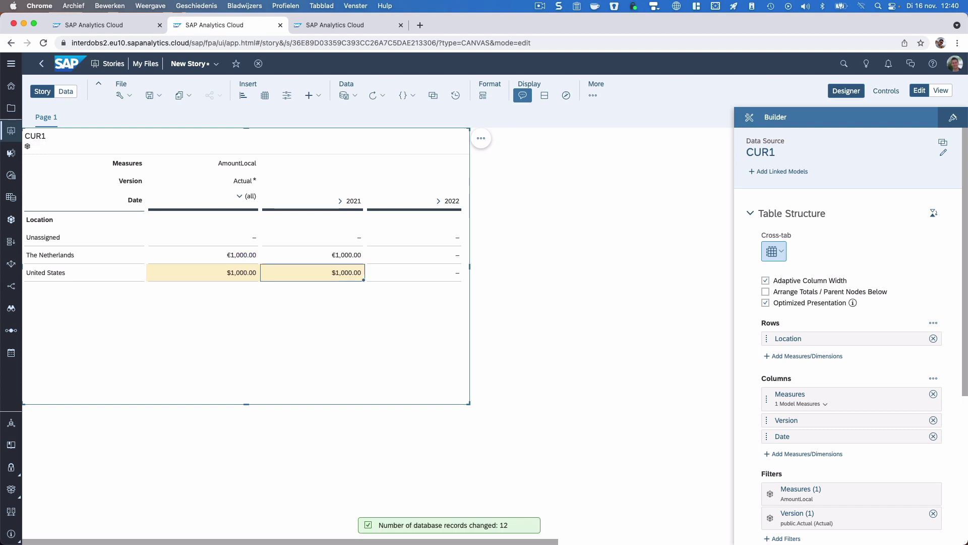
- Inspect both locations' 2021 AmountLocal values, then view the model's Location members
left_click(337, 256)
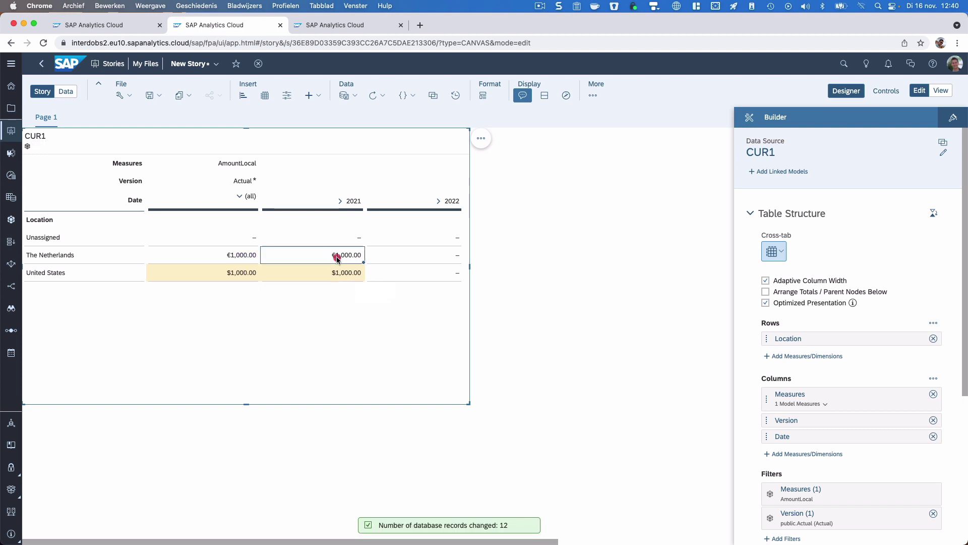
left_click(338, 254)
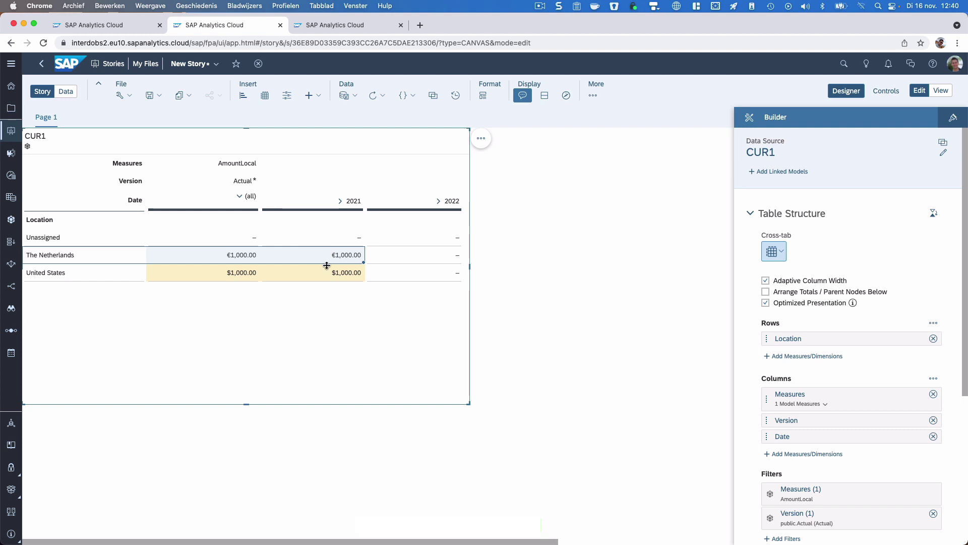
left_click(307, 270)
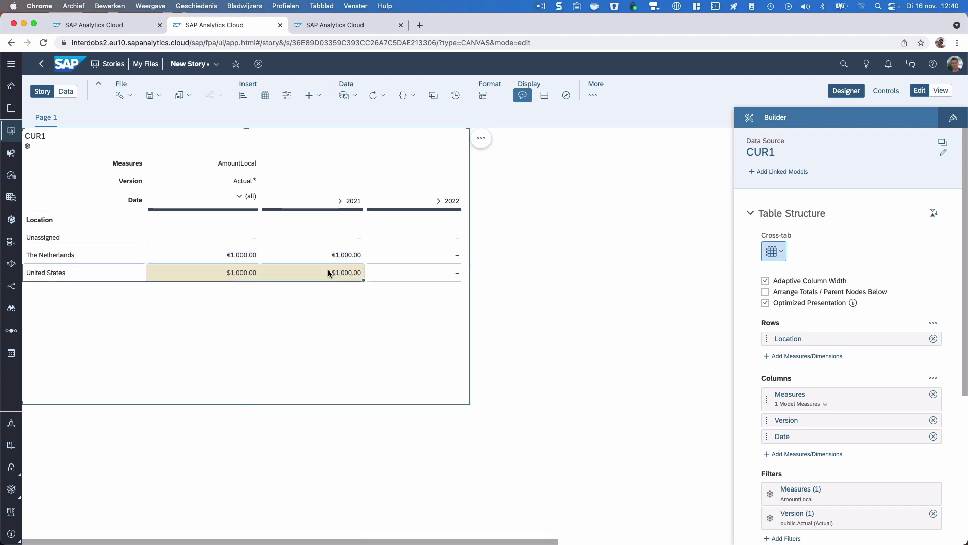
left_click(352, 277)
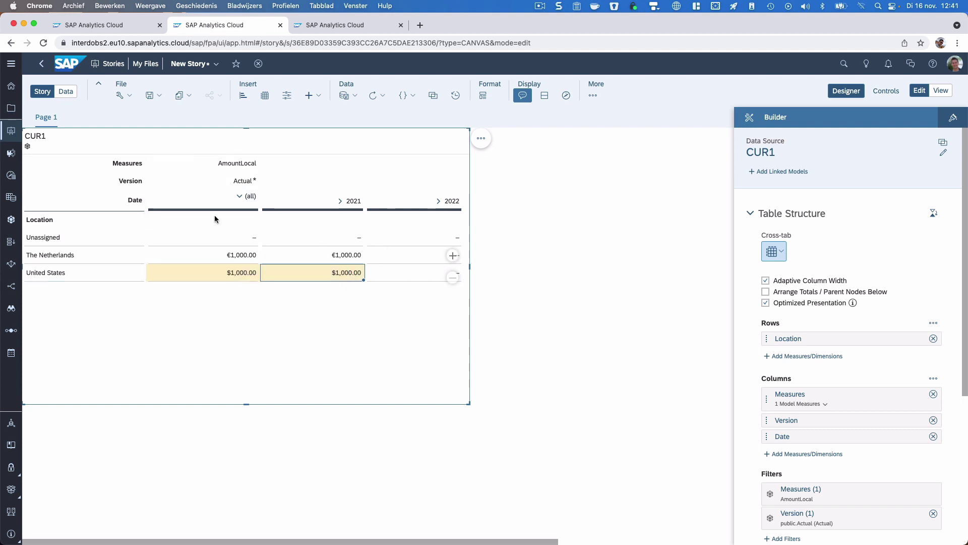
left_click(239, 171)
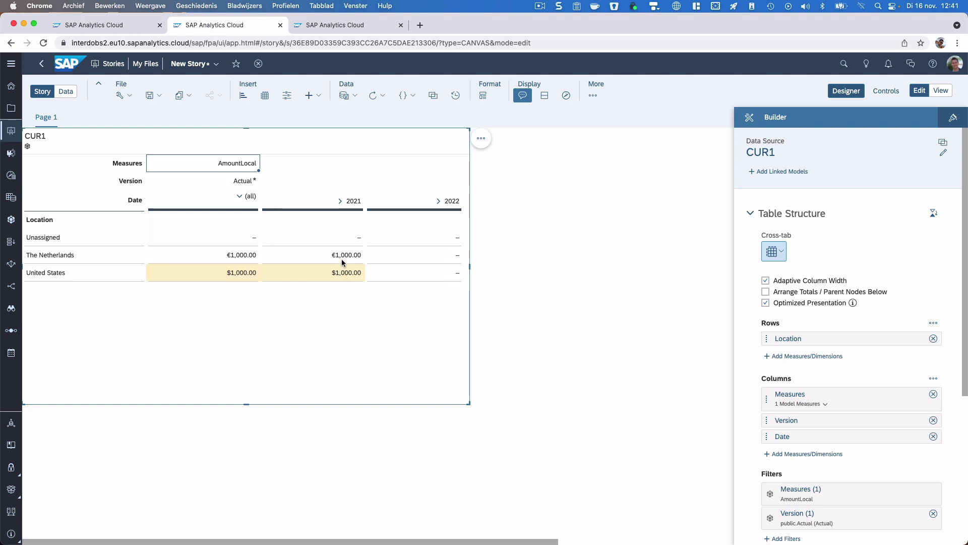
left_click(112, 25)
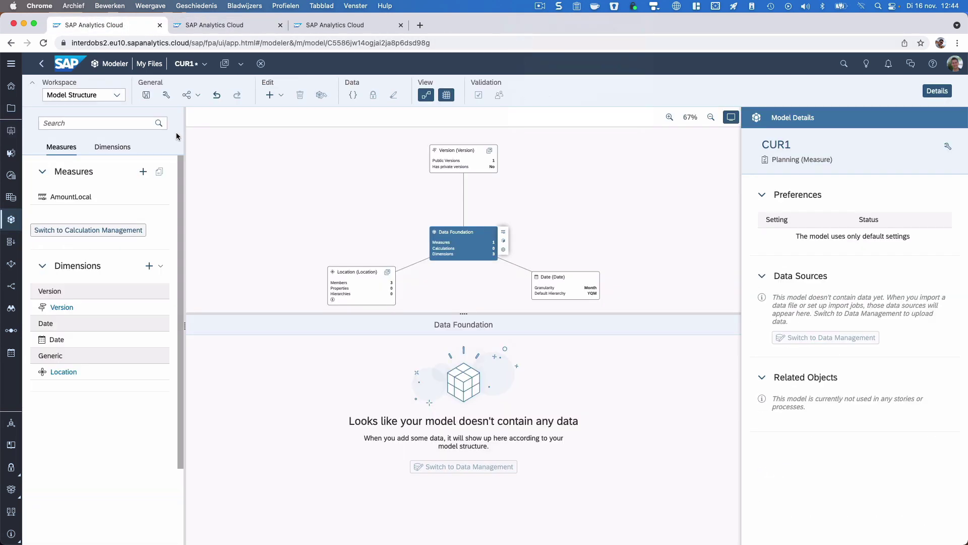
- Enable currency conversion in the CUR1 model preferences using Currency1 rates and the Date dimension
left_click(166, 96)
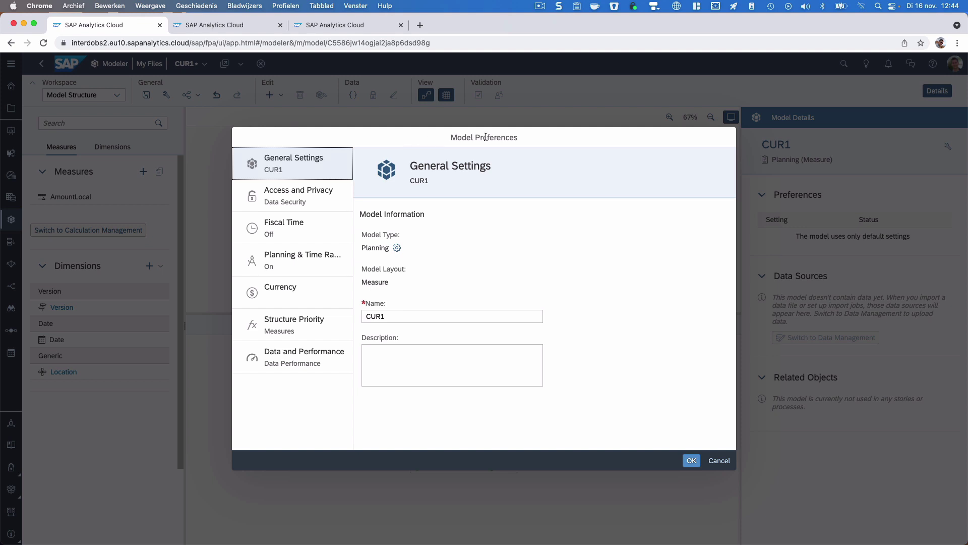
left_click(297, 292)
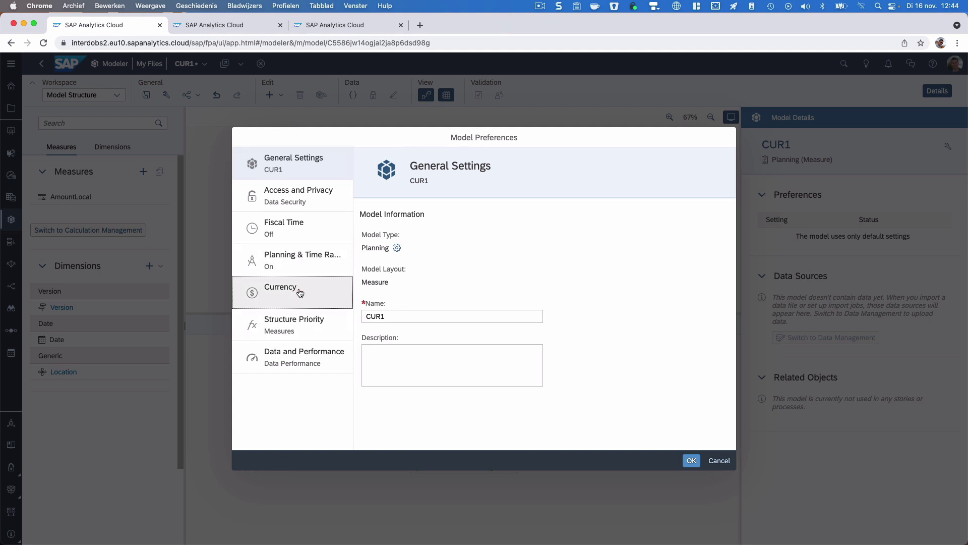
left_click(706, 212)
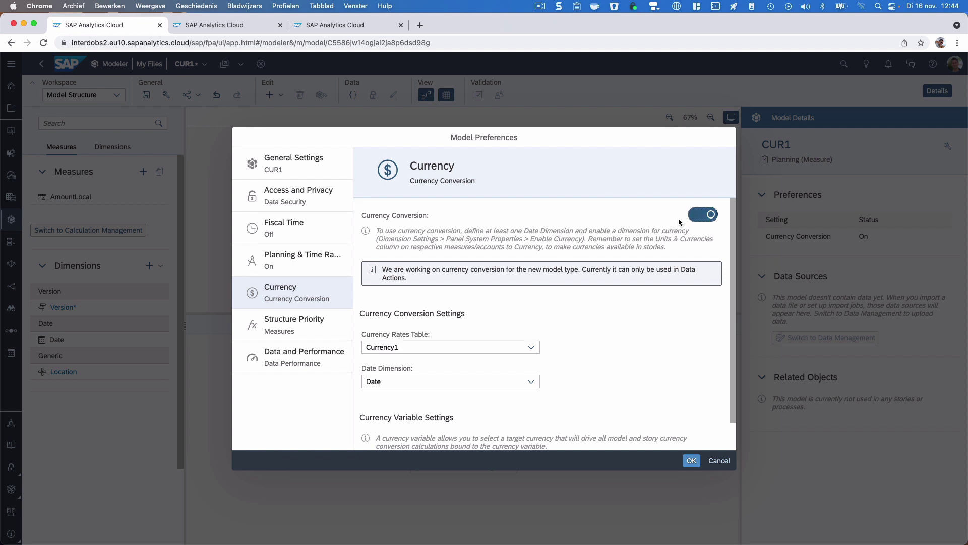
left_click(536, 348)
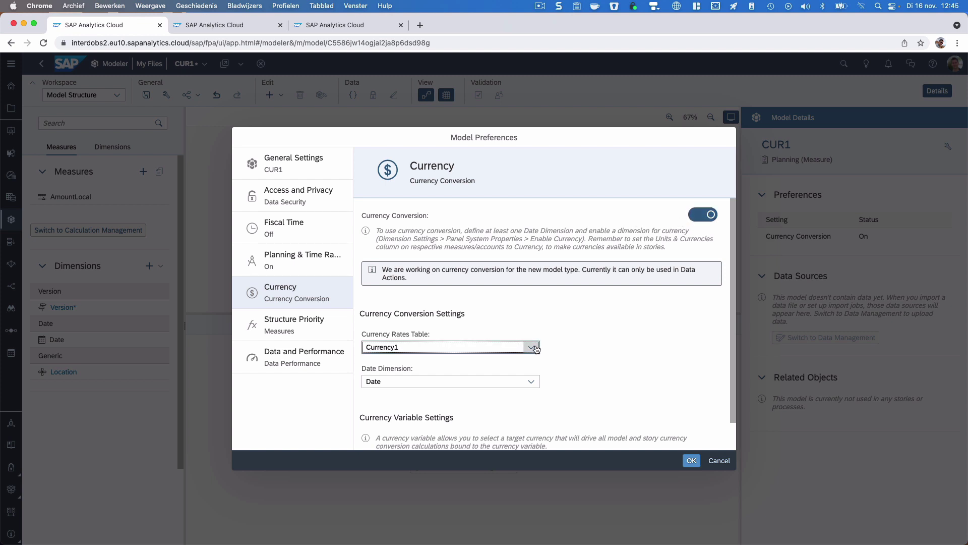
left_click(691, 460)
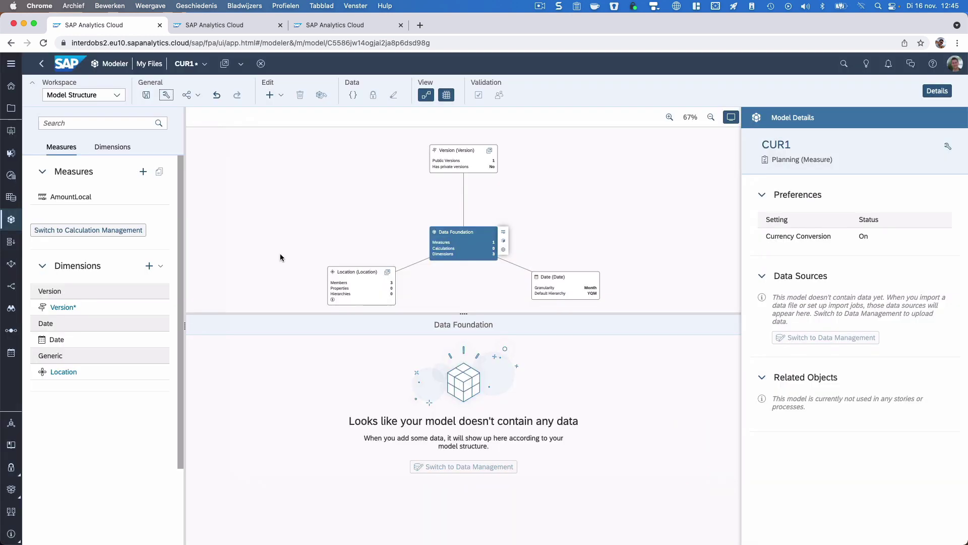
- Create a new conversion measure named AmountUSD in the Calculations workspace
left_click(117, 94)
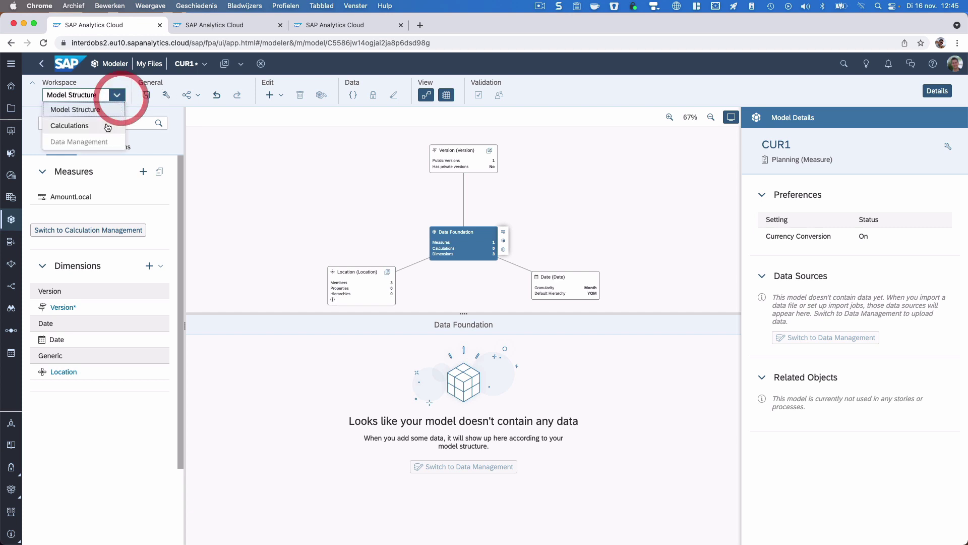
left_click(106, 126)
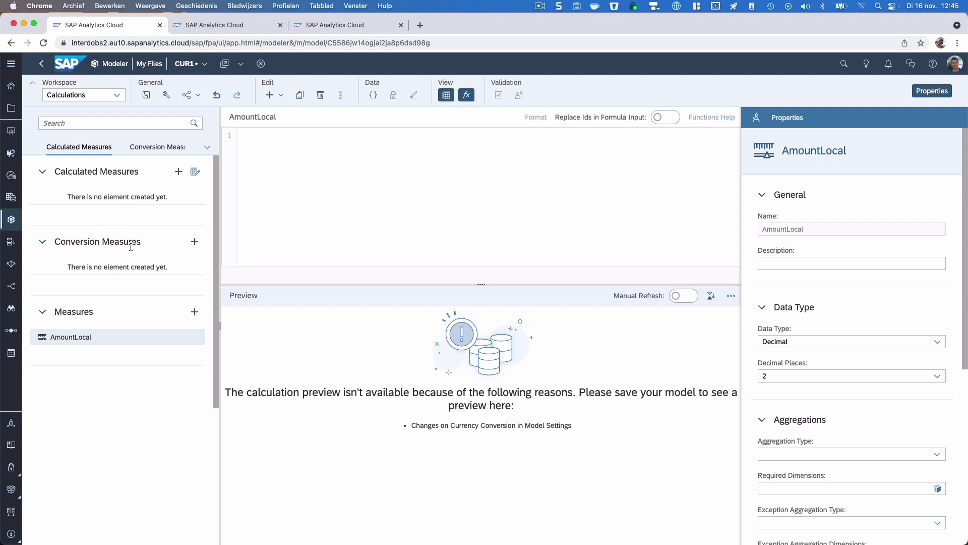
left_click(195, 242)
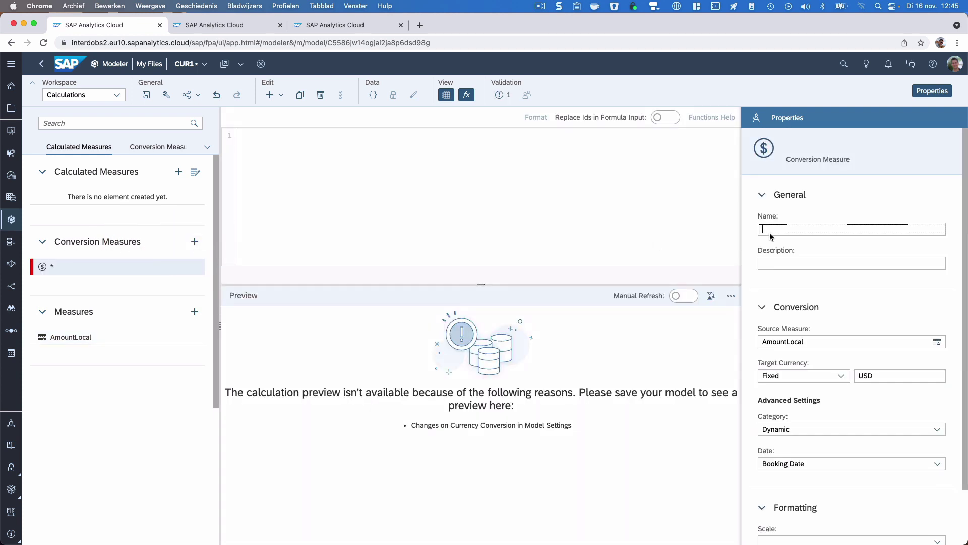
left_click(786, 230)
type("Amount")
key("Return")
type("YSD")
key("Return")
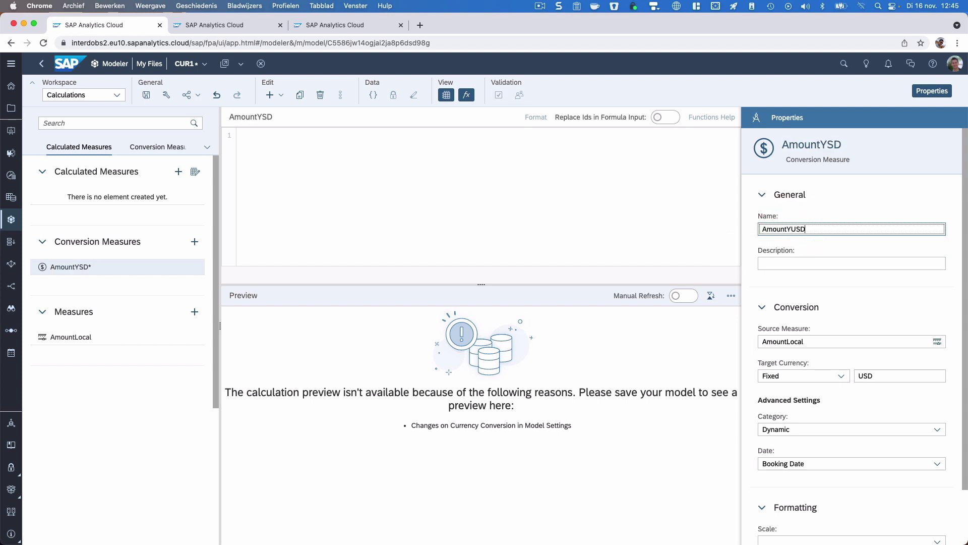
key("Return")
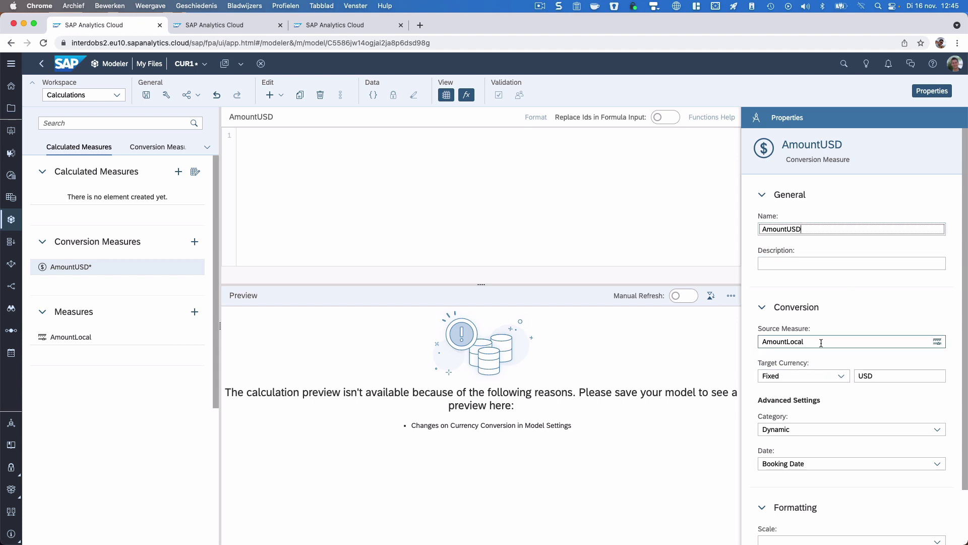
- Set AmountUSD to convert AmountLocal into fixed USD, save the model, and return to the story
scroll(818, 314, "down", 1)
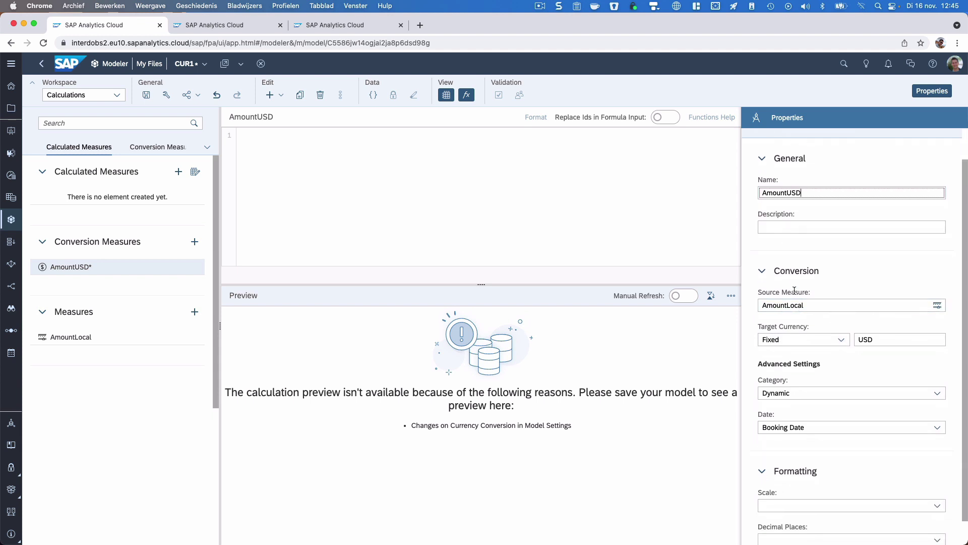
left_click(763, 305)
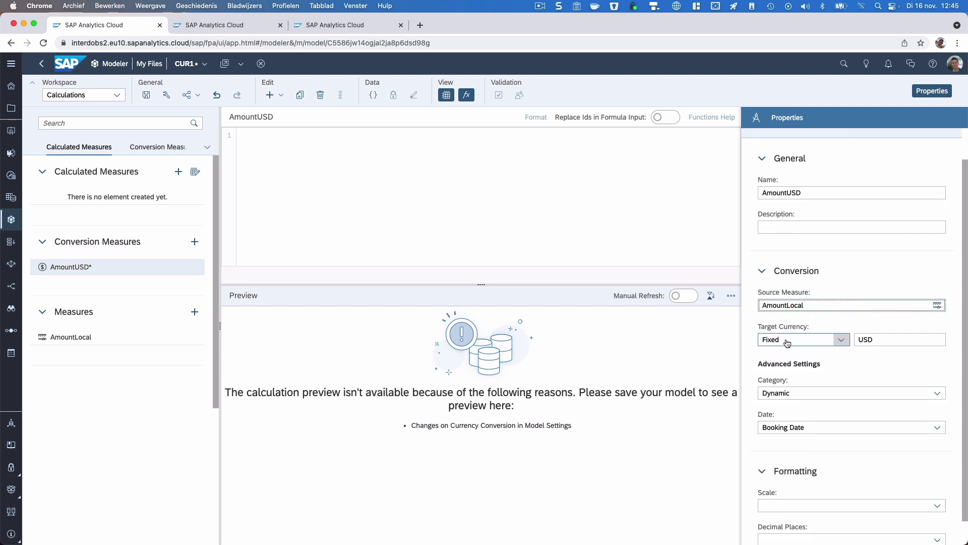
left_click(865, 339)
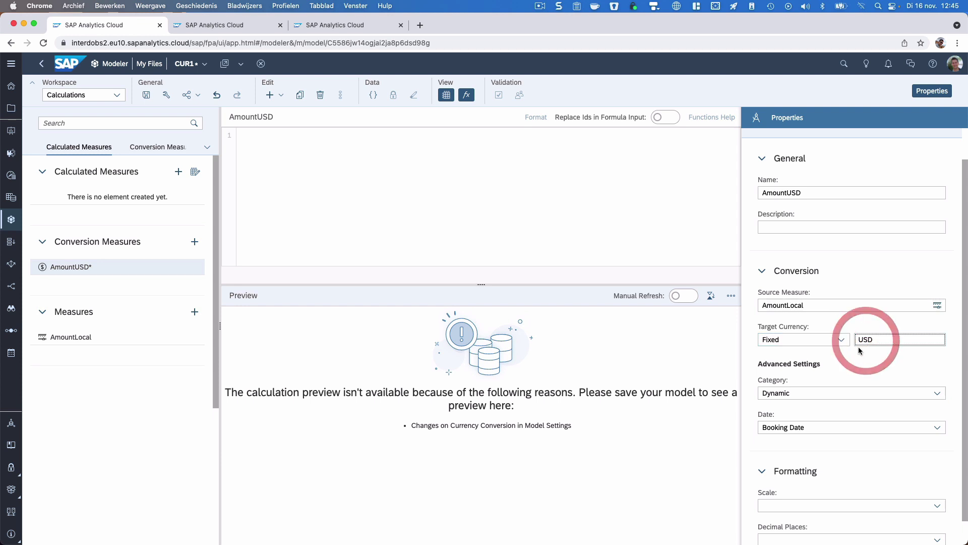
left_click(843, 368)
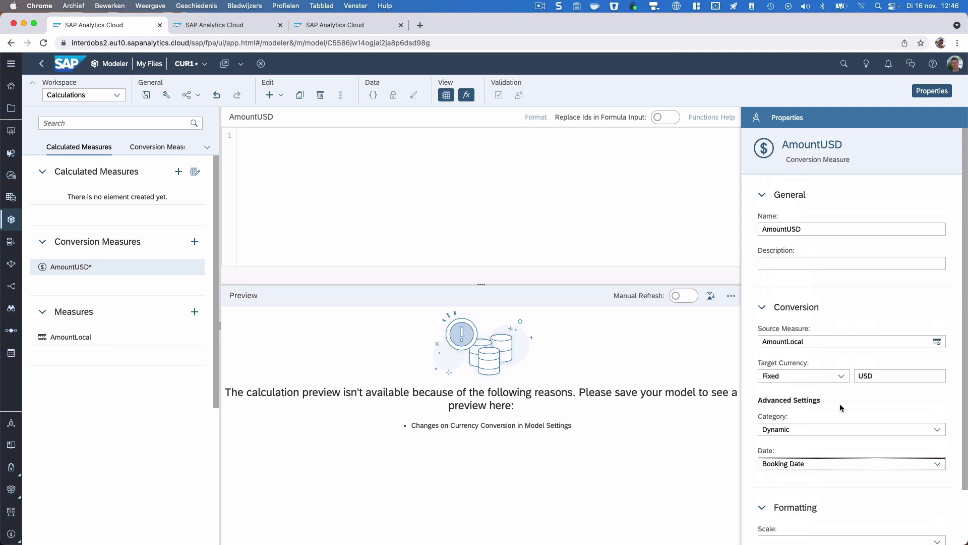
left_click(147, 95)
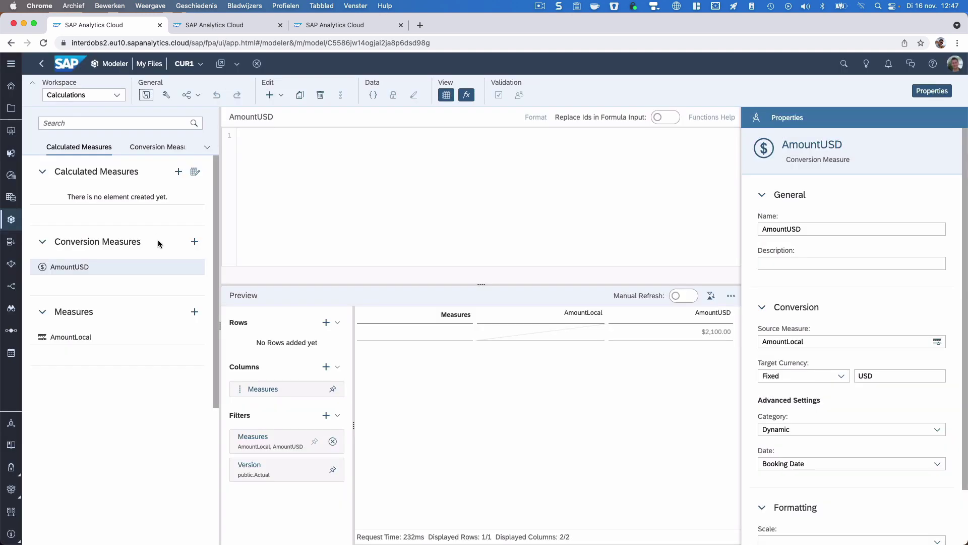
left_click(219, 27)
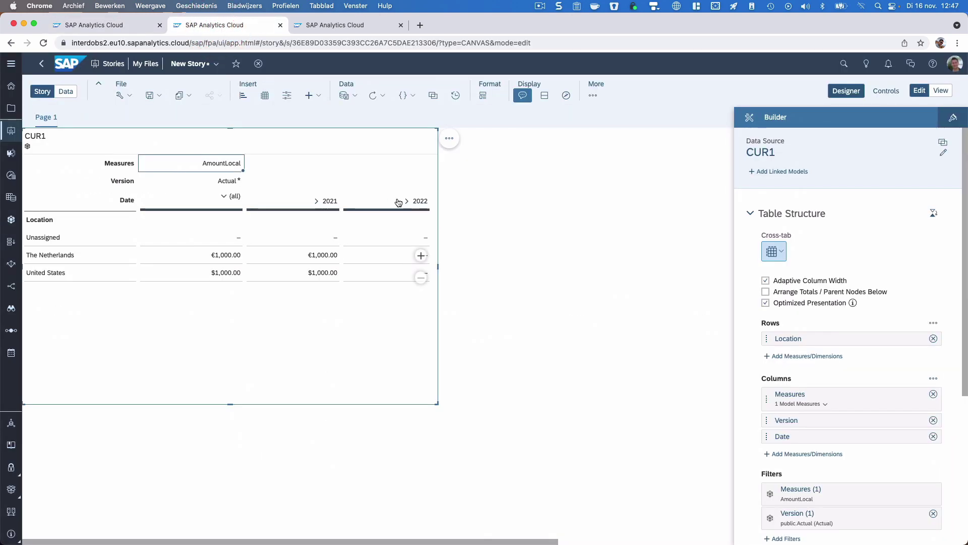
- Save the story as 'CUr1', reload the page, and open the CUR1 table's Builder panel
left_click(151, 95)
left_click(155, 108)
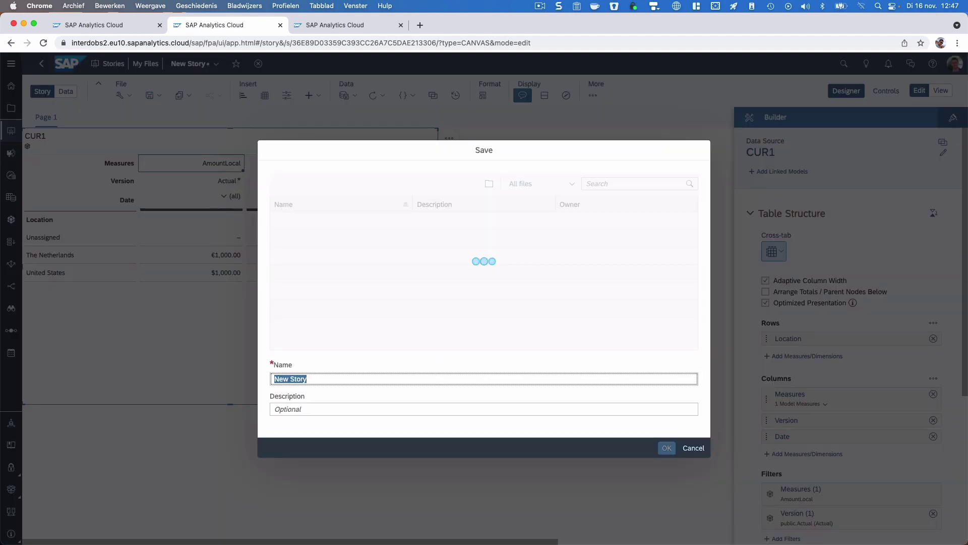
type("CUr1")
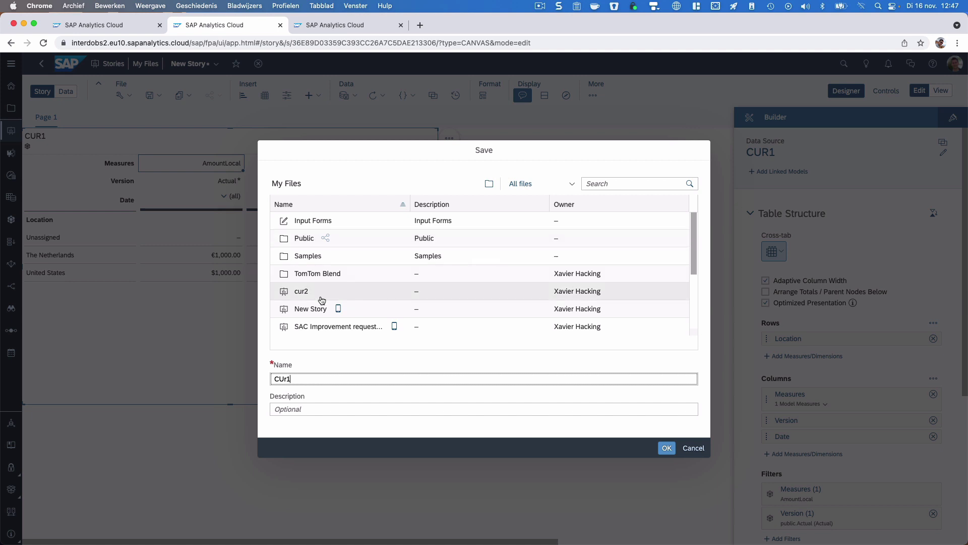
key("Return")
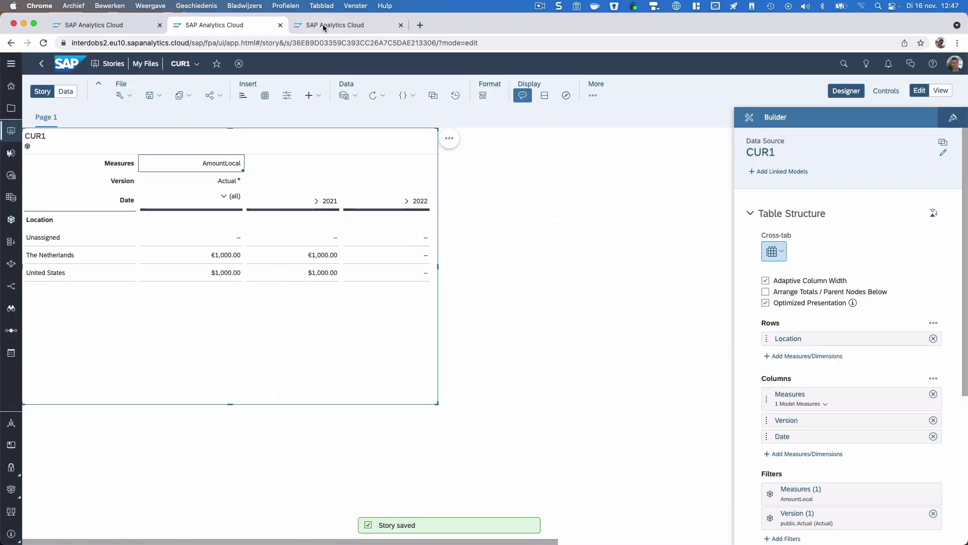
left_click(319, 38)
key("Return")
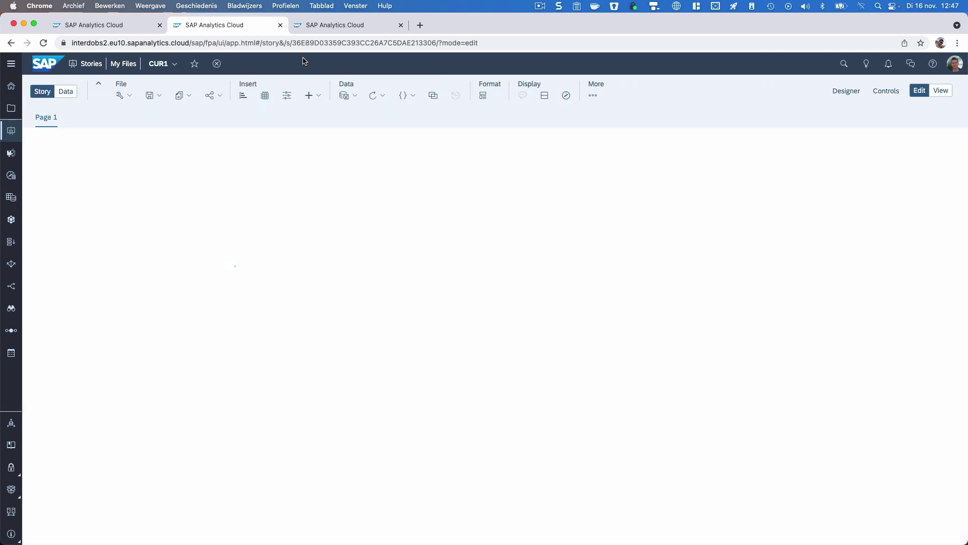
left_click(427, 181)
left_click(847, 91)
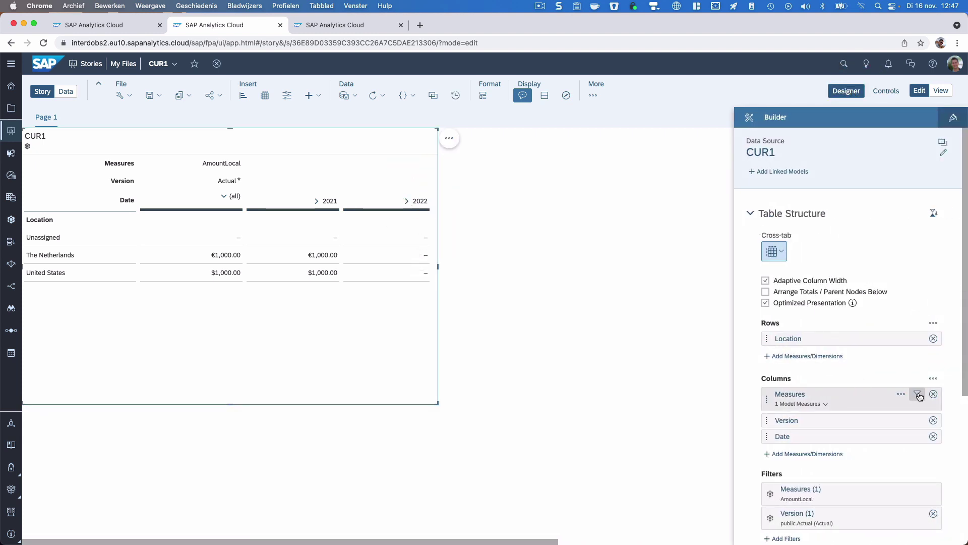
- Add AmountUSD to the table's measures and widen the table to fit both
left_click(919, 395)
left_click(294, 283)
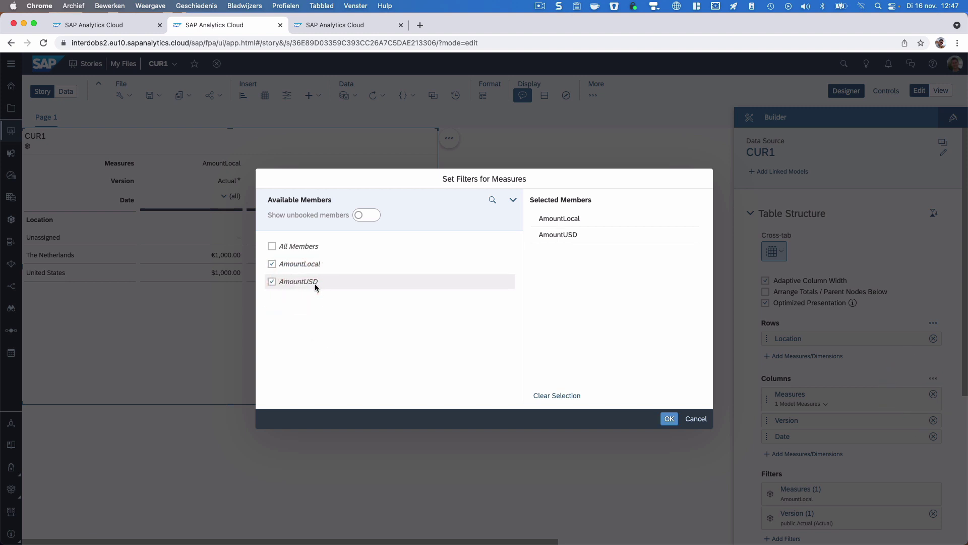
left_click(668, 418)
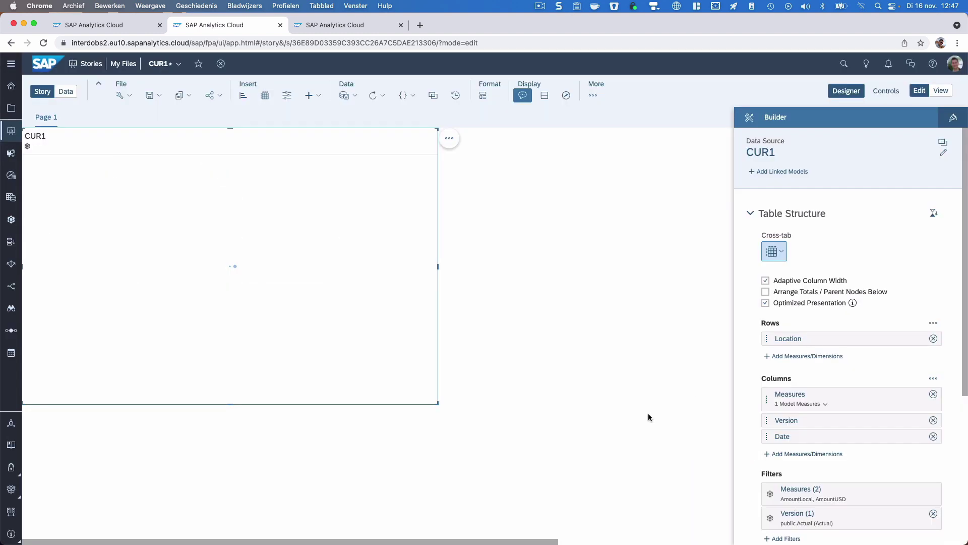
left_click_drag(436, 266, 475, 266)
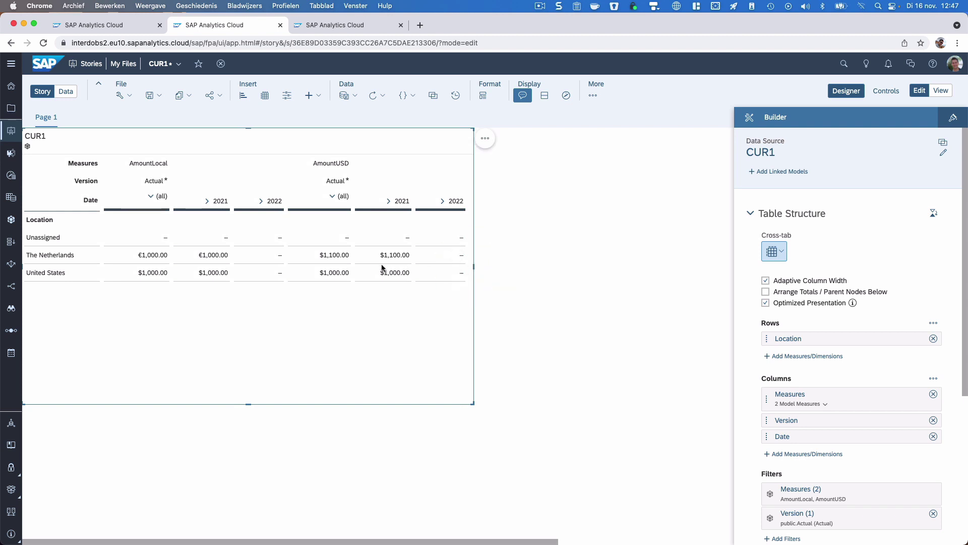
- Compare AmountLocal and AmountUSD totals and 2021 values for The Netherlands and United States
left_click(151, 256)
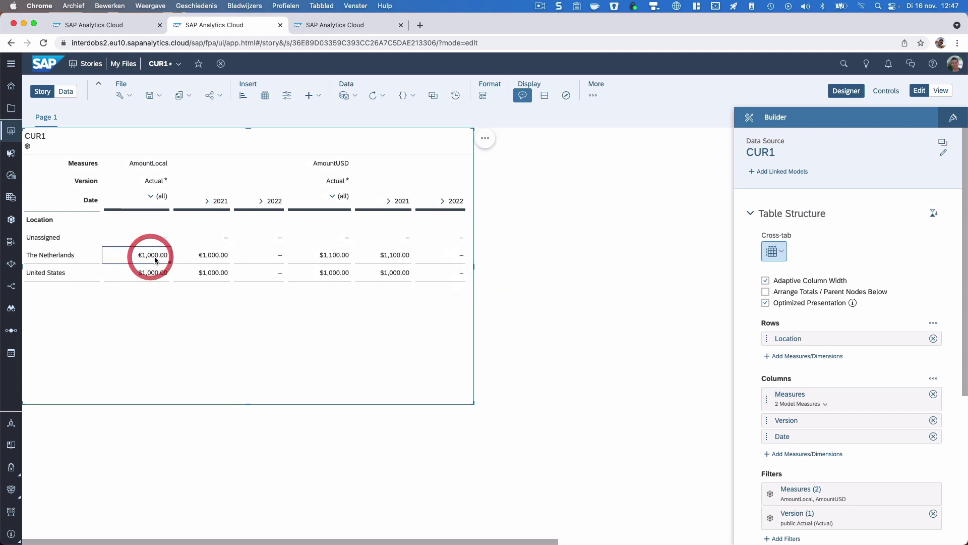
left_click(210, 256, "shift")
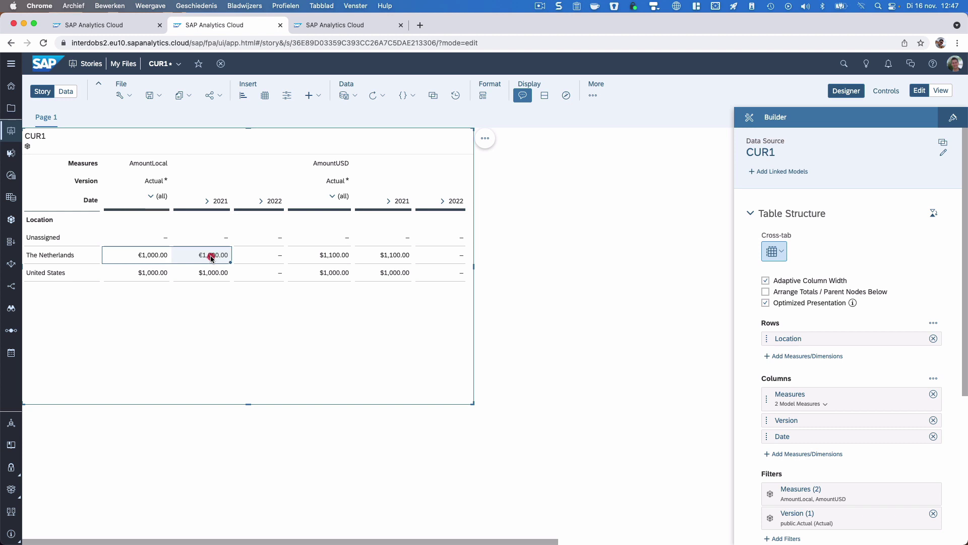
left_click(335, 256)
left_click(397, 256, "shift")
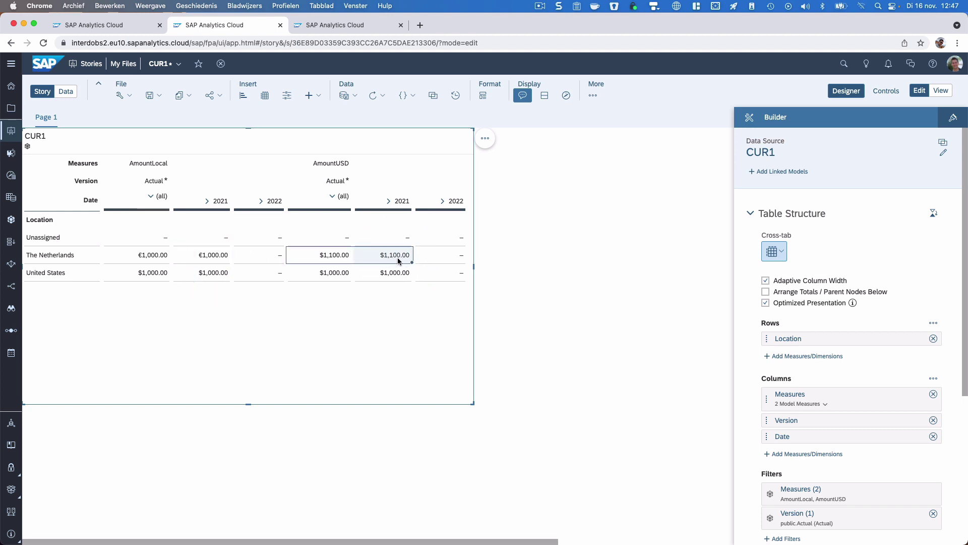
left_click(397, 273)
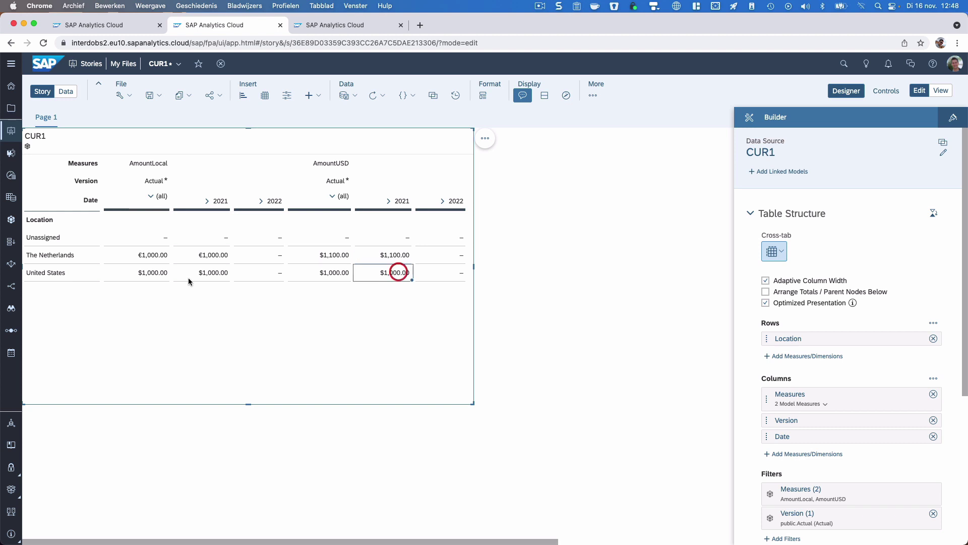
left_click(141, 273)
left_click(217, 272)
left_click(397, 272)
left_click(212, 273)
left_click(151, 272)
left_click(218, 273)
left_click(327, 272)
left_click(392, 272)
left_click(270, 202)
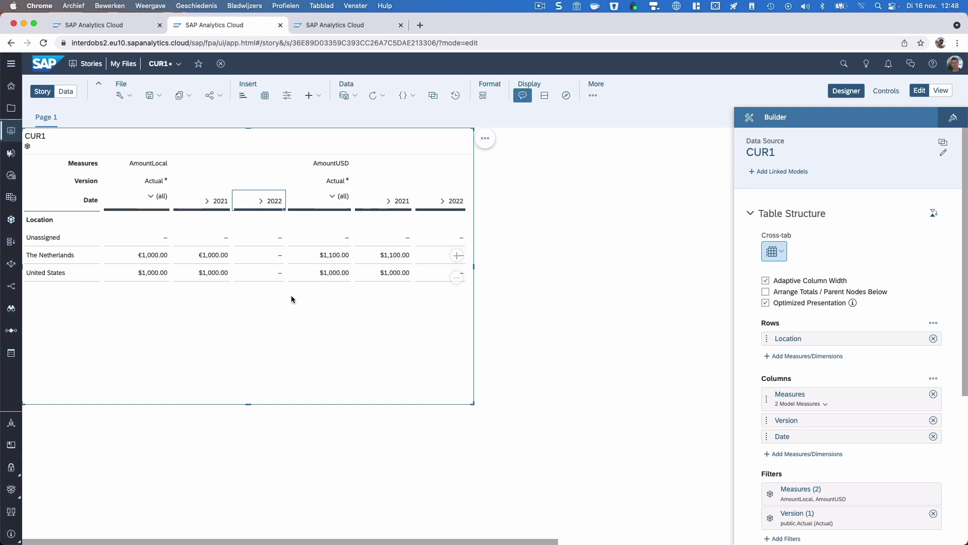
- Enter 1000 as the 2022 AmountLocal for the United States and The Netherlands
left_click(261, 274)
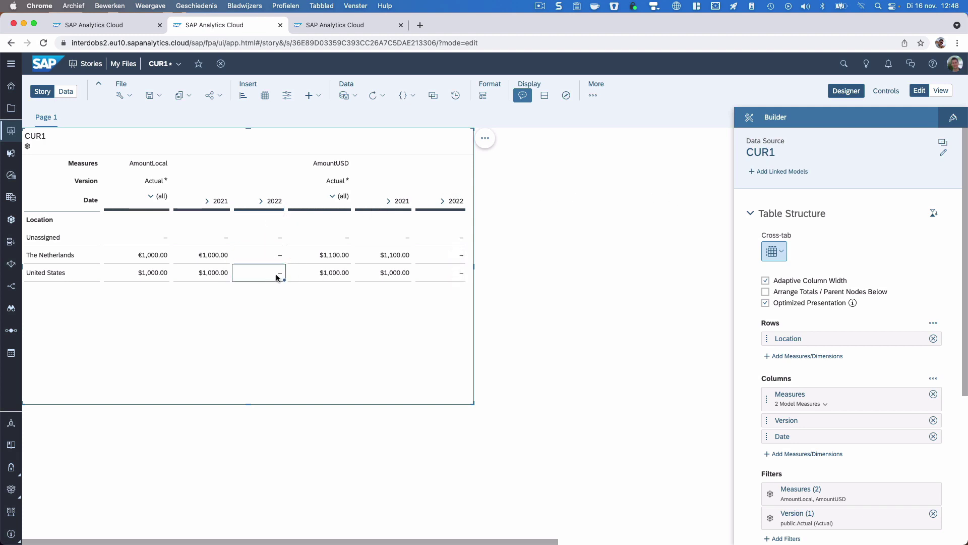
type("1000")
key("Return")
left_click(261, 256)
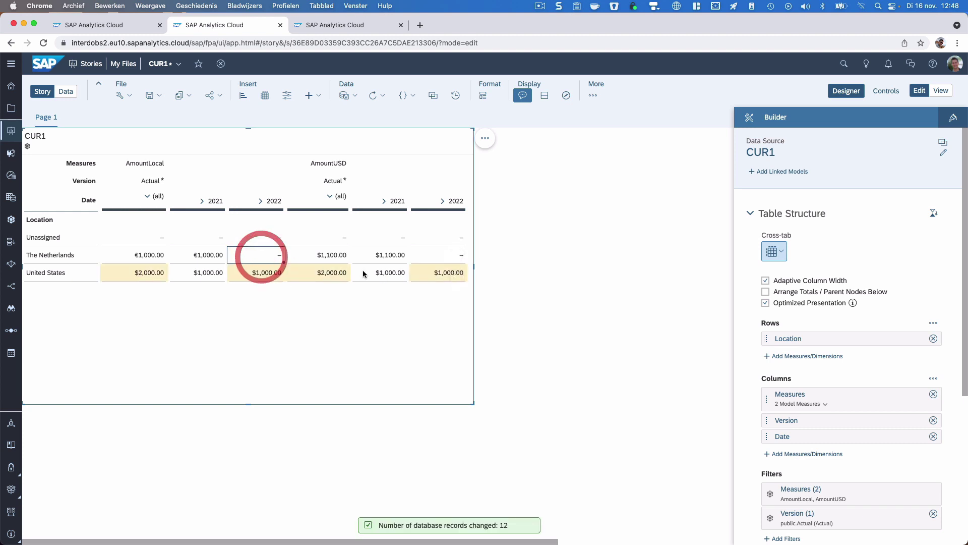
type("1000")
key("Return")
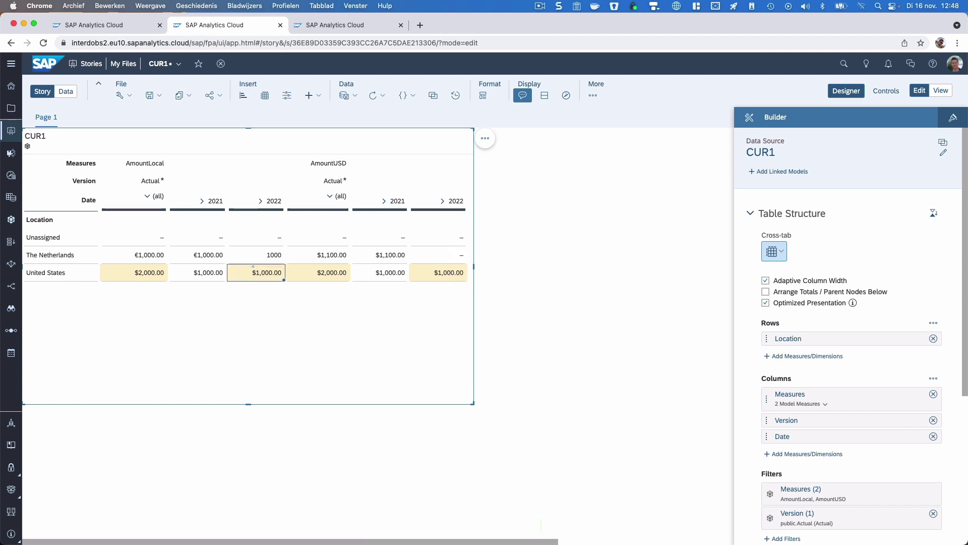
- Check The Netherlands' converted 2022 AmountUSD, then open the Modeler in the other tab
left_click(439, 259)
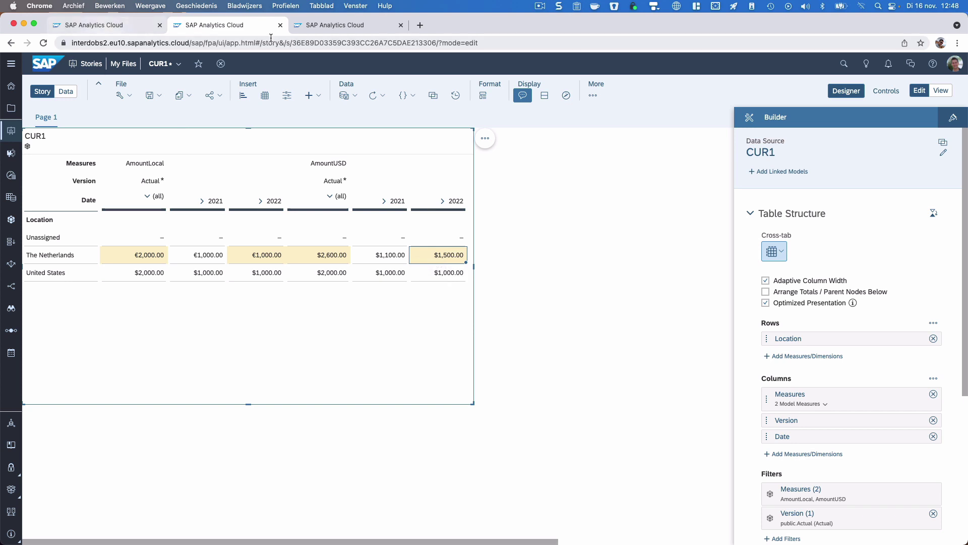
left_click(342, 26)
left_click(11, 219)
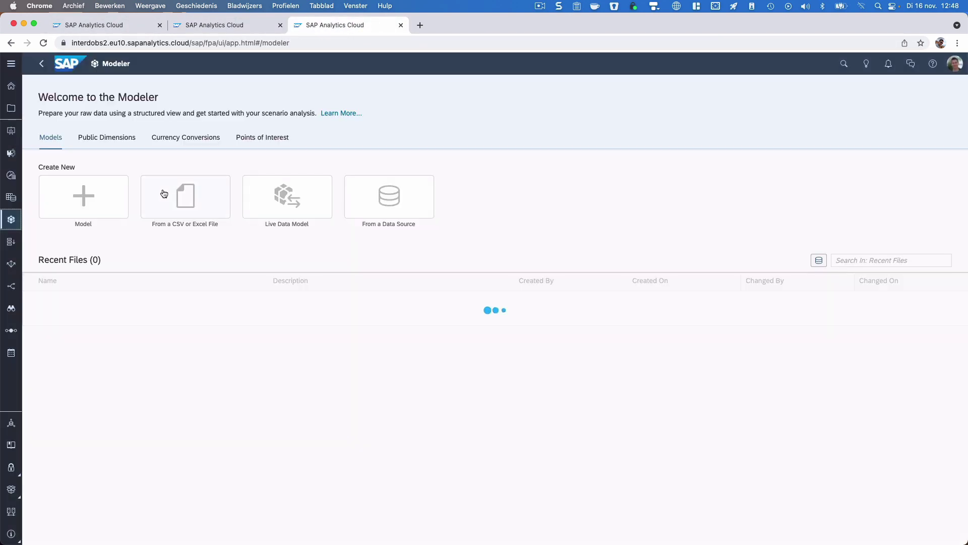
- Compare Currency1's 1.1 and 1.5 EUR-to-USD rates with Netherlands AmountUSD of $1,100 and $1,500
left_click(187, 137)
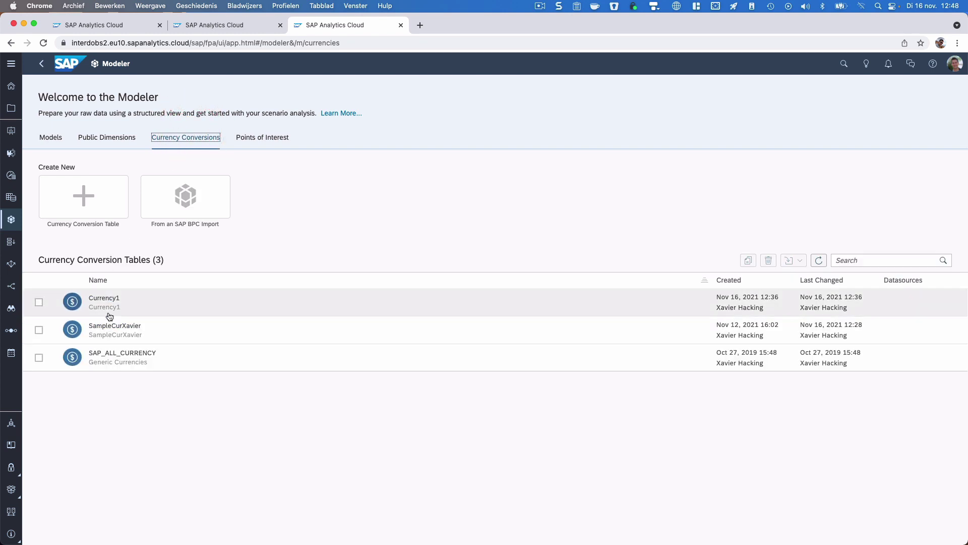
left_click(106, 299)
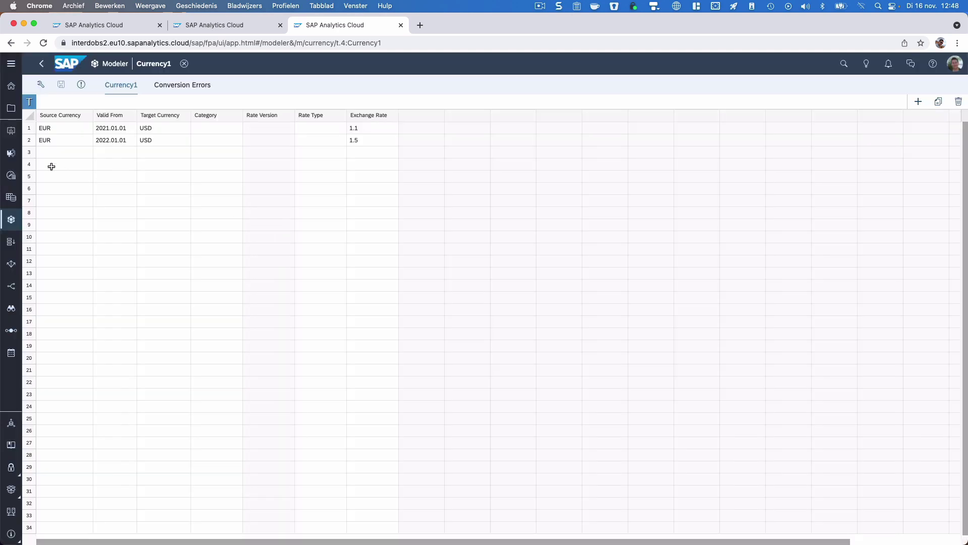
left_click(29, 141)
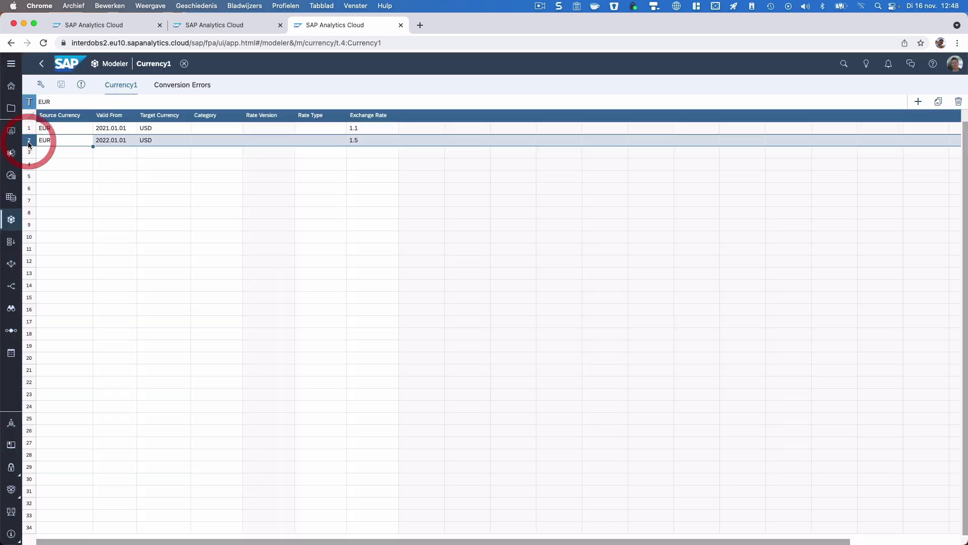
left_click(218, 29)
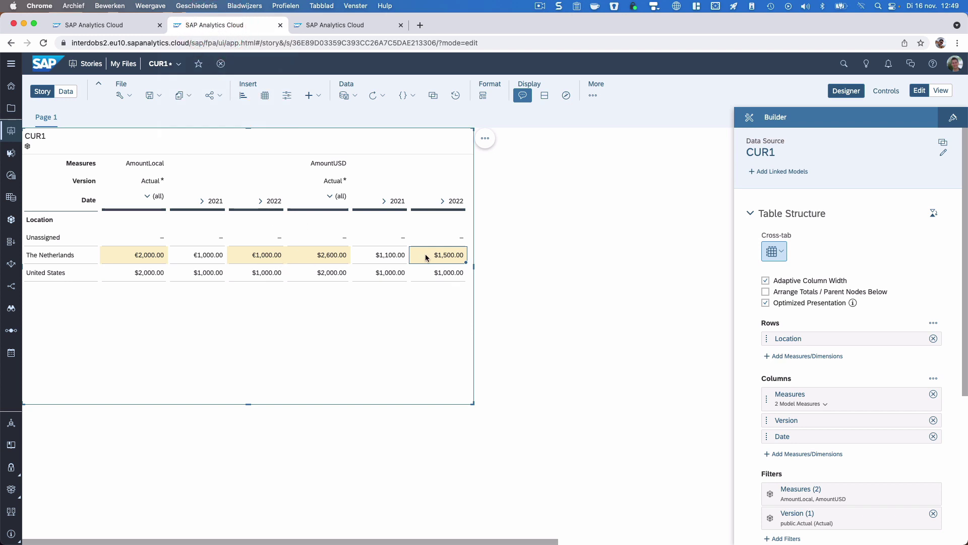
left_click(335, 25)
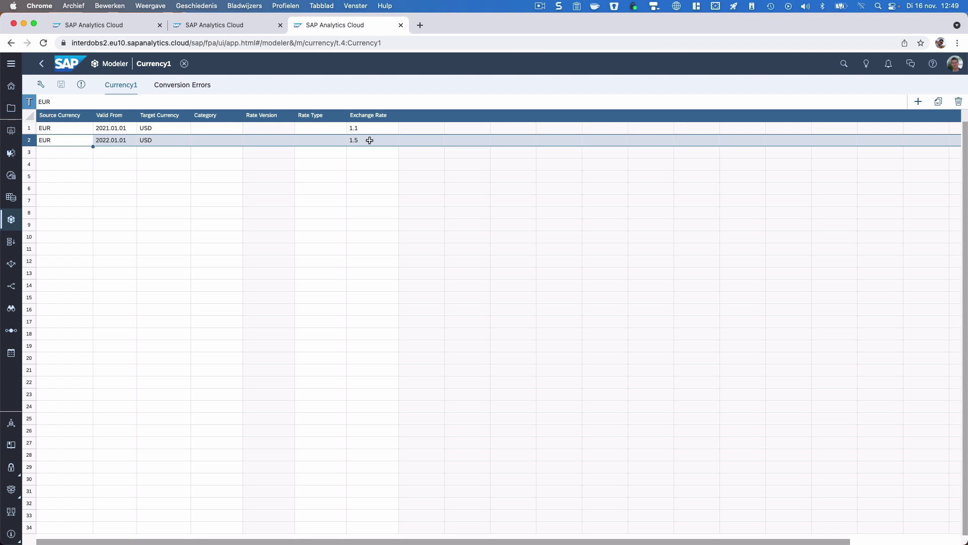
left_click_drag(68, 130, 376, 132)
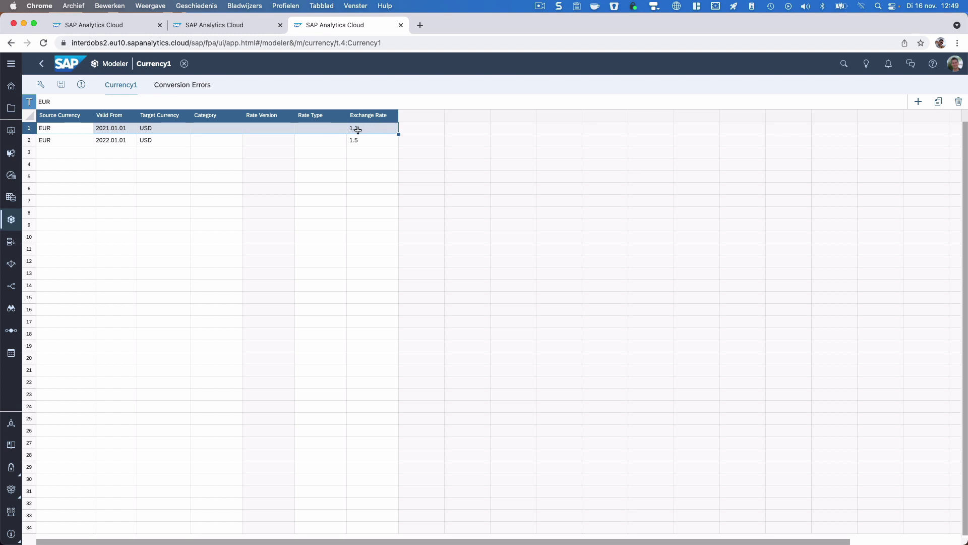
left_click(234, 25)
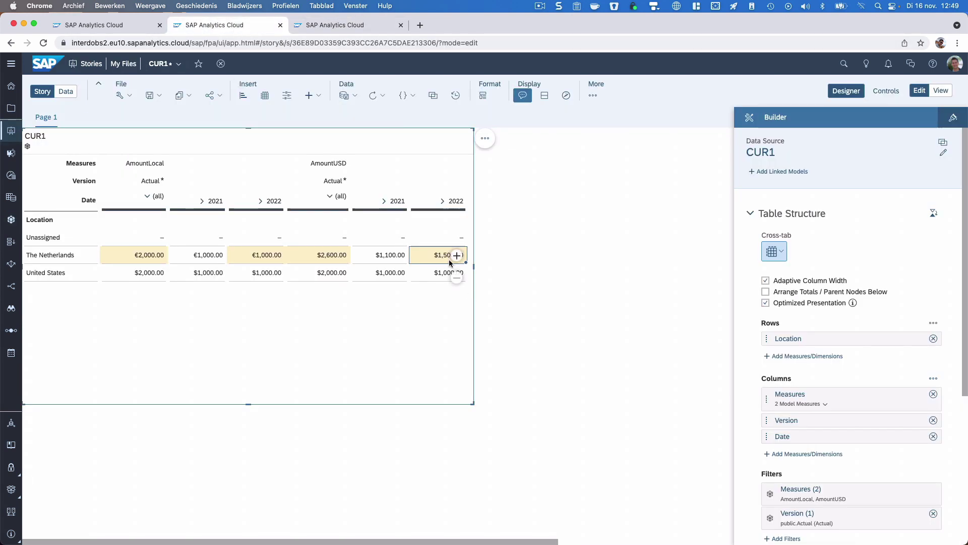
left_click(394, 259)
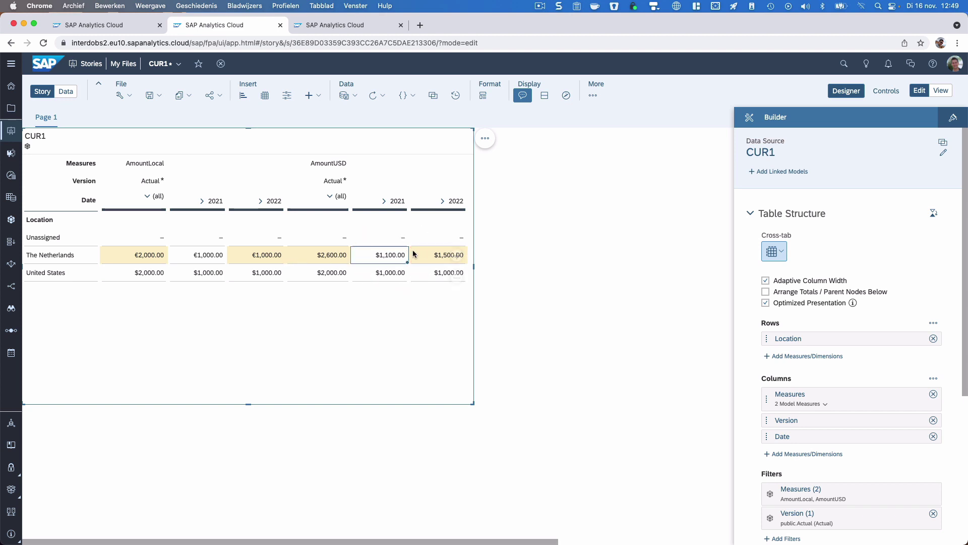
left_click(447, 255)
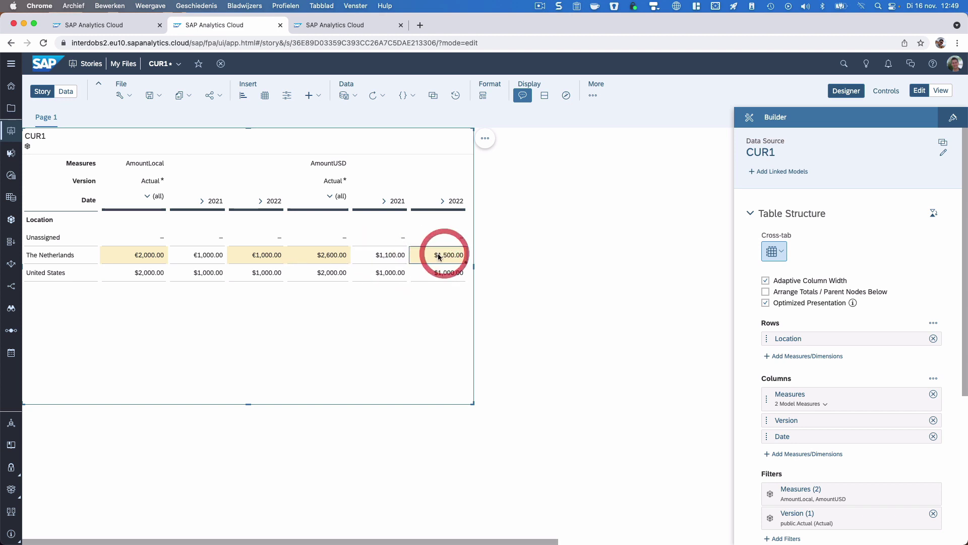
left_click(120, 23)
- Create a currency variable in the CUR1 model's currency preferences
left_click(166, 96)
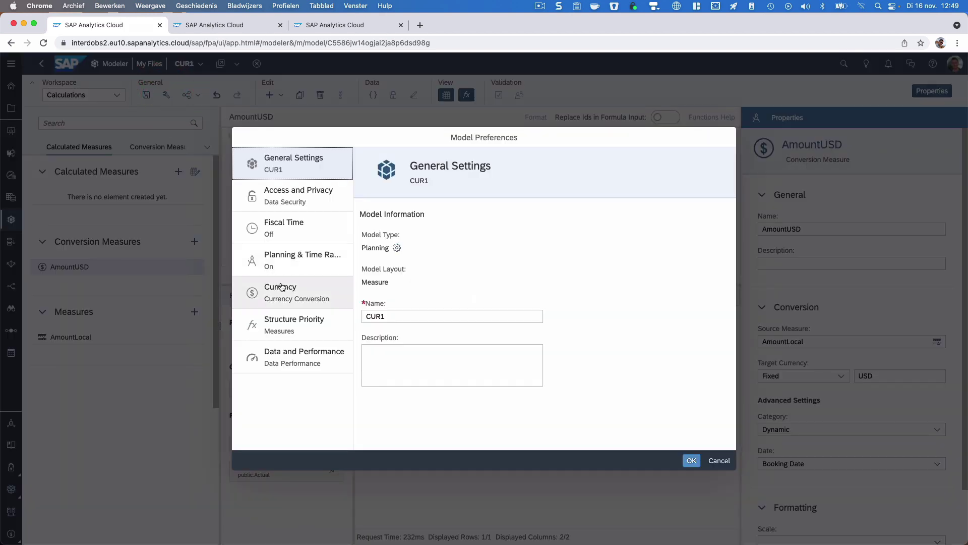
left_click(307, 288)
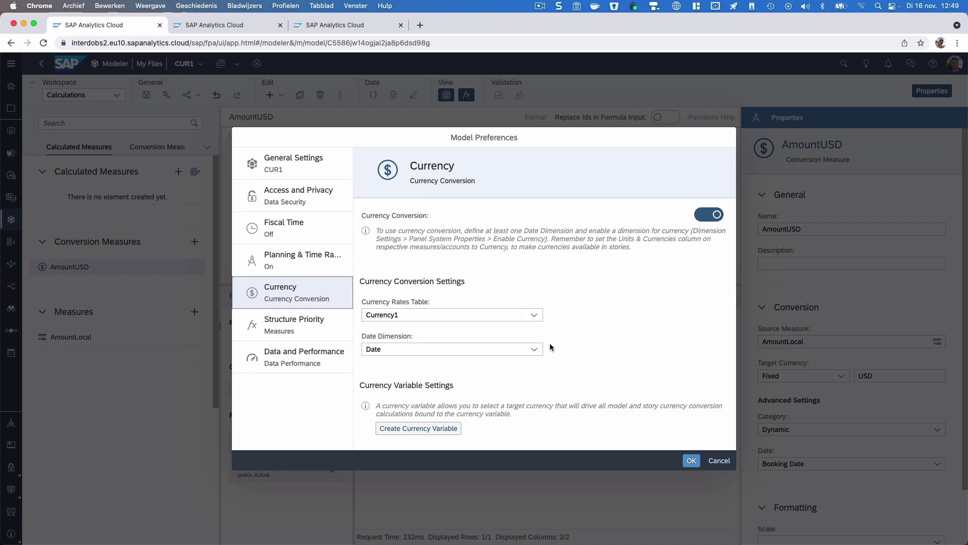
left_click(469, 389)
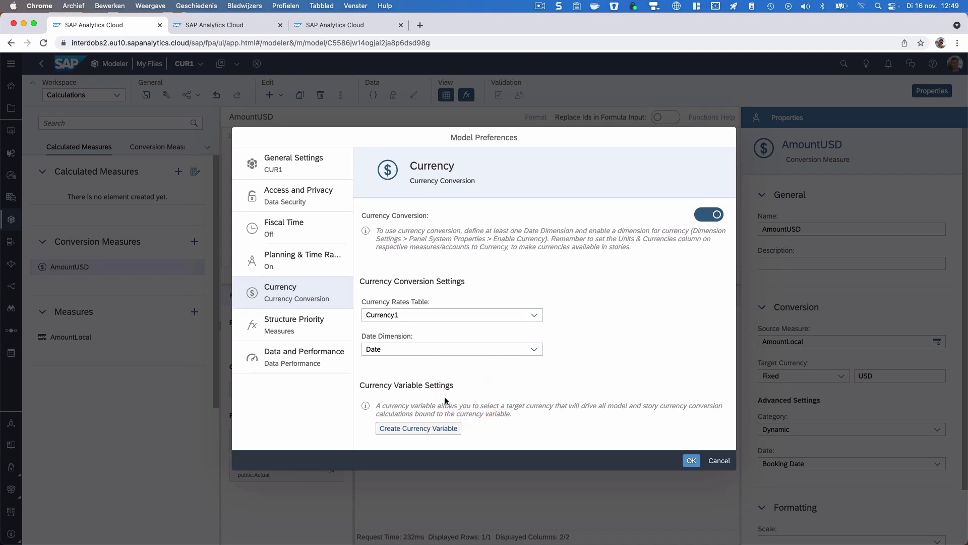
left_click(419, 428)
scroll(524, 386, "down", 2)
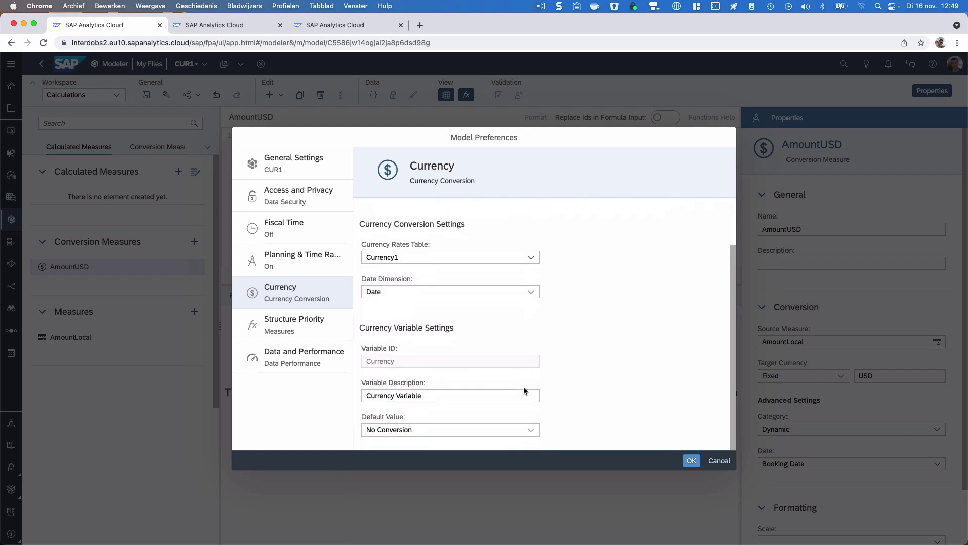
- Keep the variable's default at No Conversion, confirm the preferences, and save the model
left_click(450, 396)
left_click(529, 432)
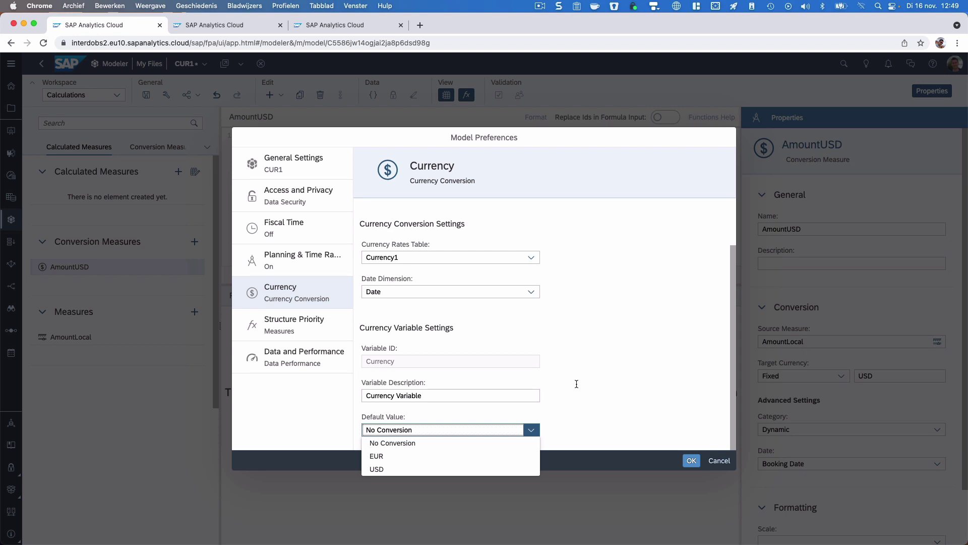
left_click(406, 444)
left_click(568, 412)
left_click(690, 460)
left_click(146, 95)
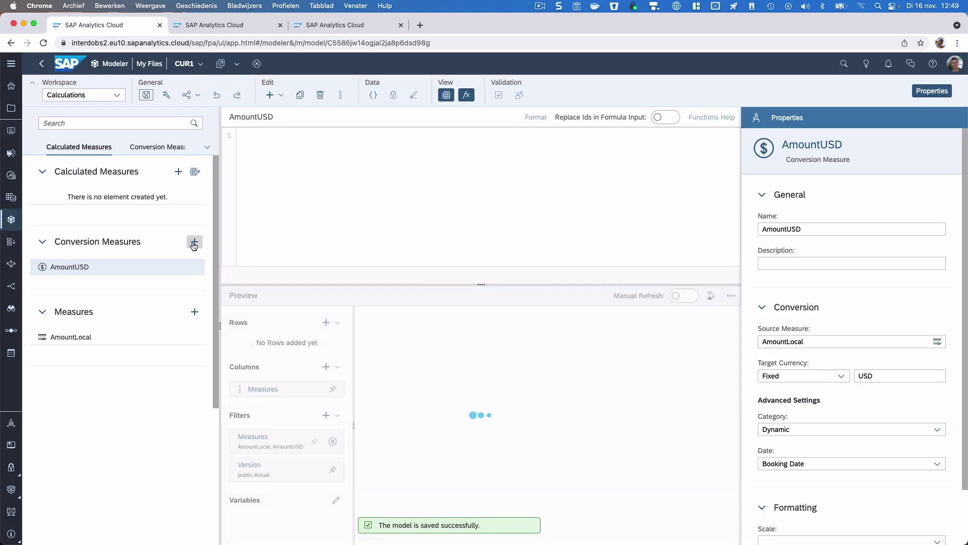
- Add a new conversion measure named AmountTarget
left_click(194, 243)
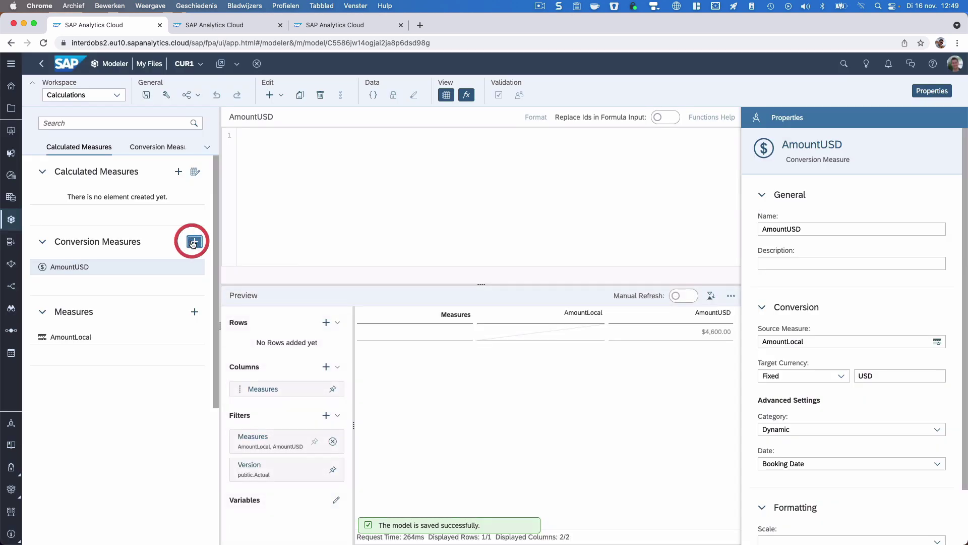
left_click(825, 229)
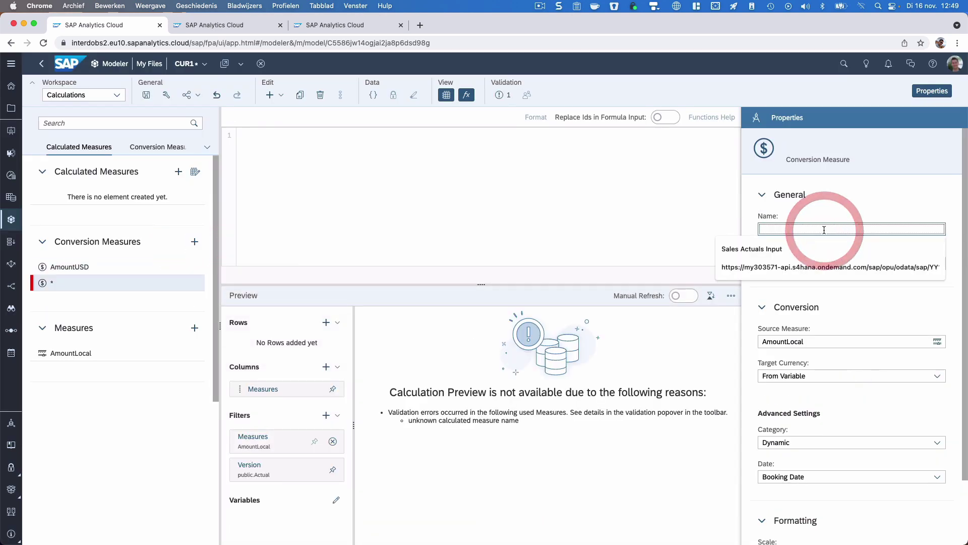
type("AmountTarget")
key("Return")
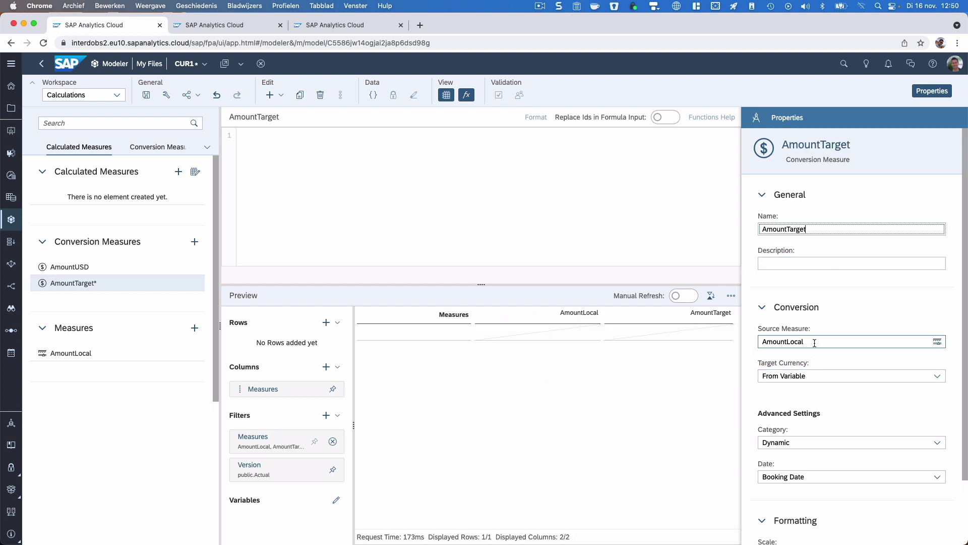
- Set AmountTarget's target currency to From Variable, save the model, and return to the CUR1 story
left_click(888, 377)
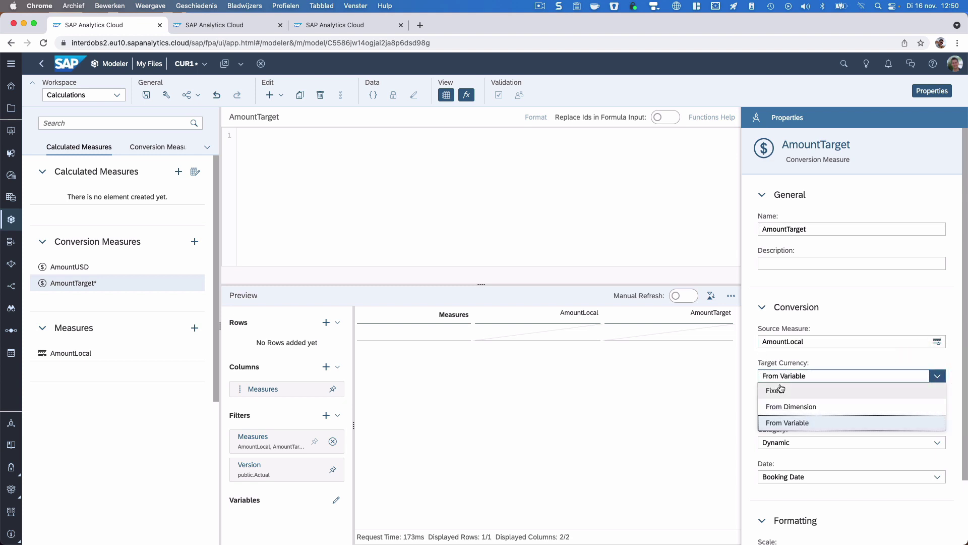
left_click(810, 424)
left_click(824, 388)
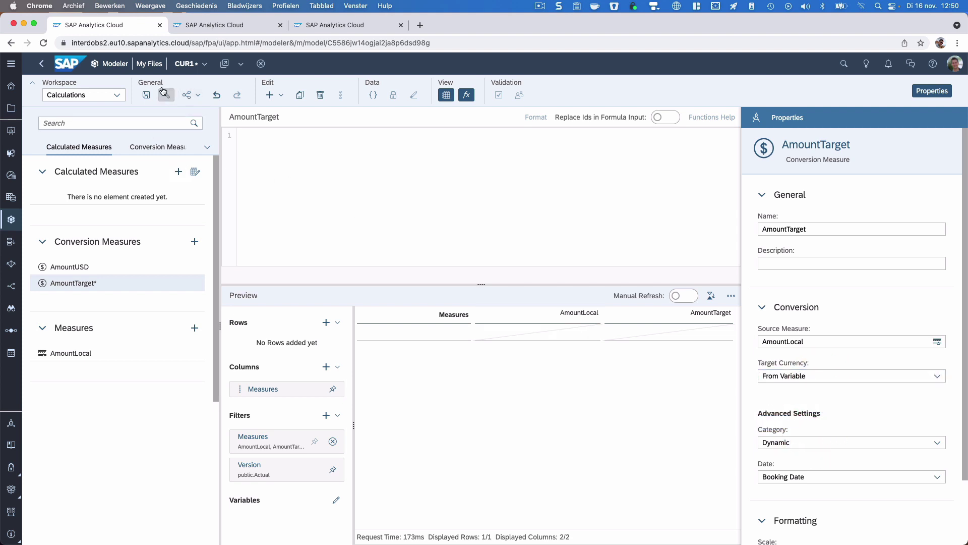
left_click(146, 94)
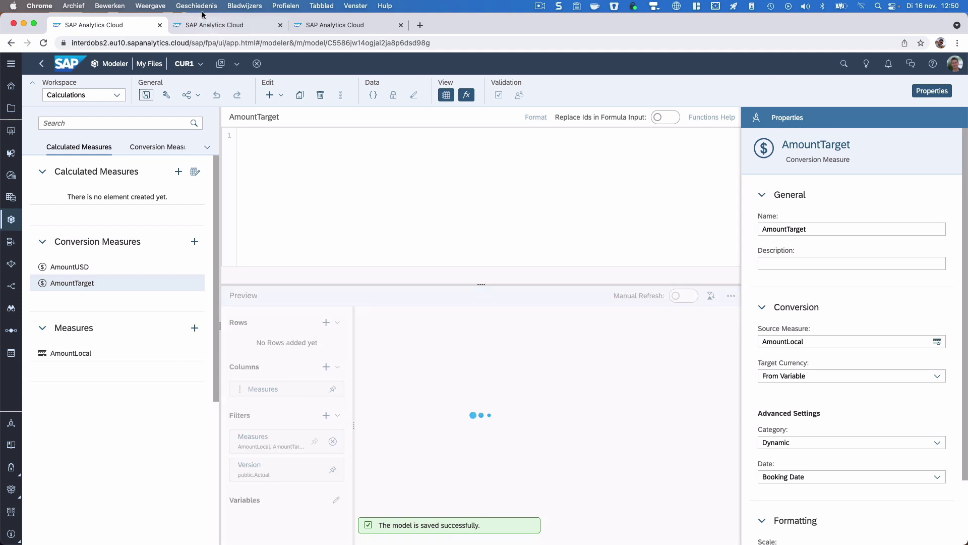
left_click(217, 26)
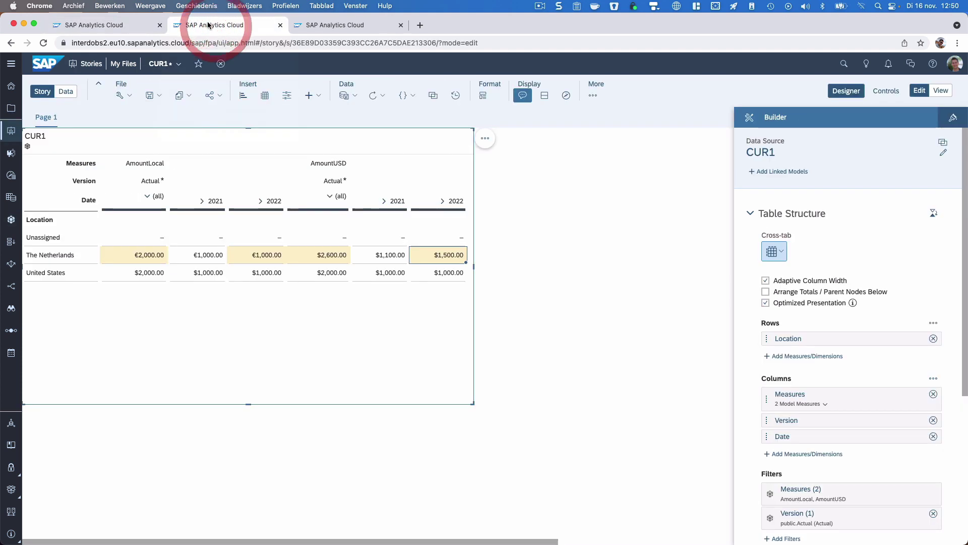
- Reload the CUR1 story page in the browser
left_click(152, 96)
left_click(158, 120)
left_click(234, 43)
key("Return")
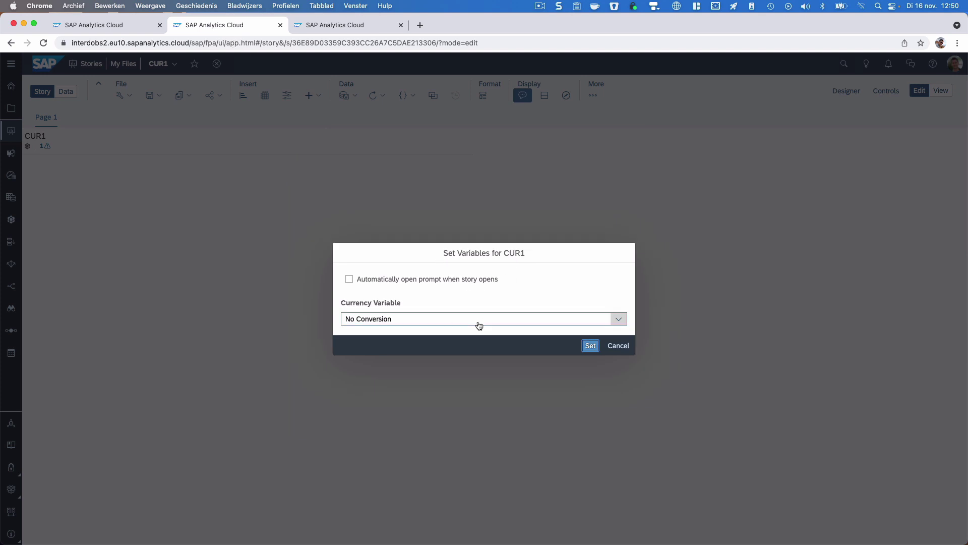
- Set the Currency Variable prompt to EUR, then open the CUR1 table's Designer panel
left_click(616, 321)
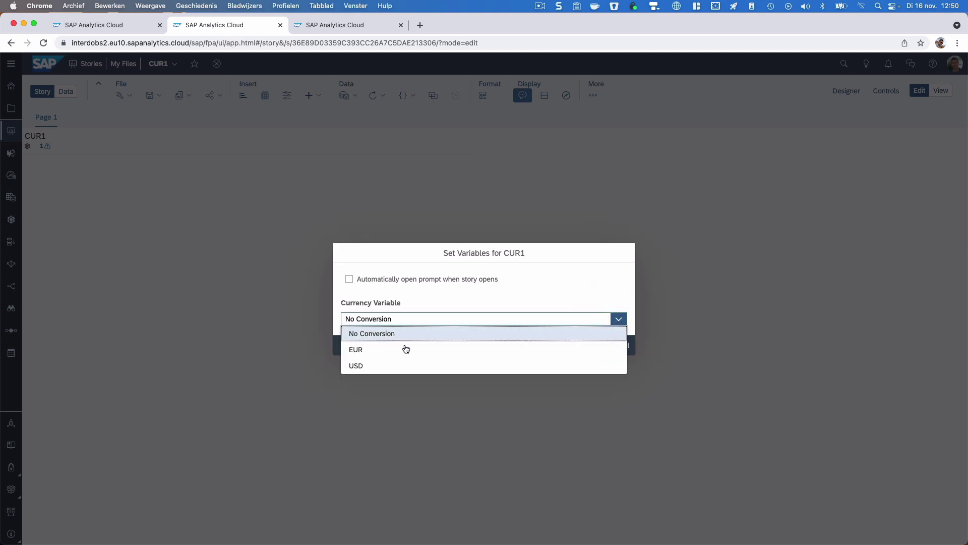
left_click(384, 353)
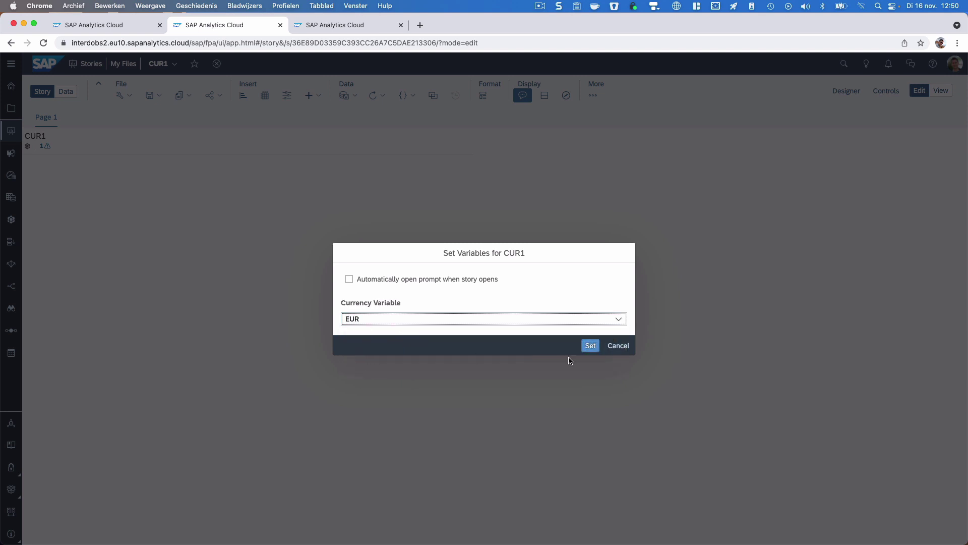
left_click(592, 348)
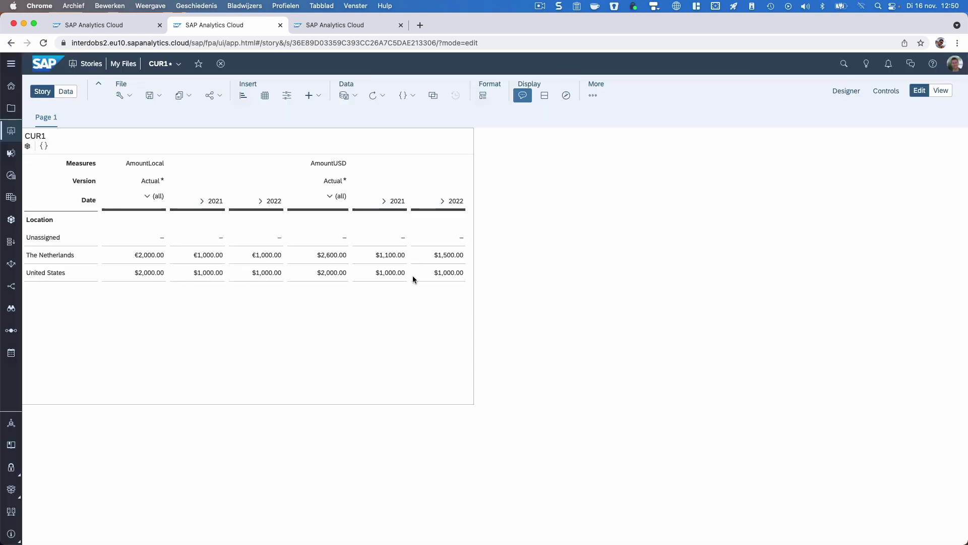
left_click(463, 335)
left_click(846, 91)
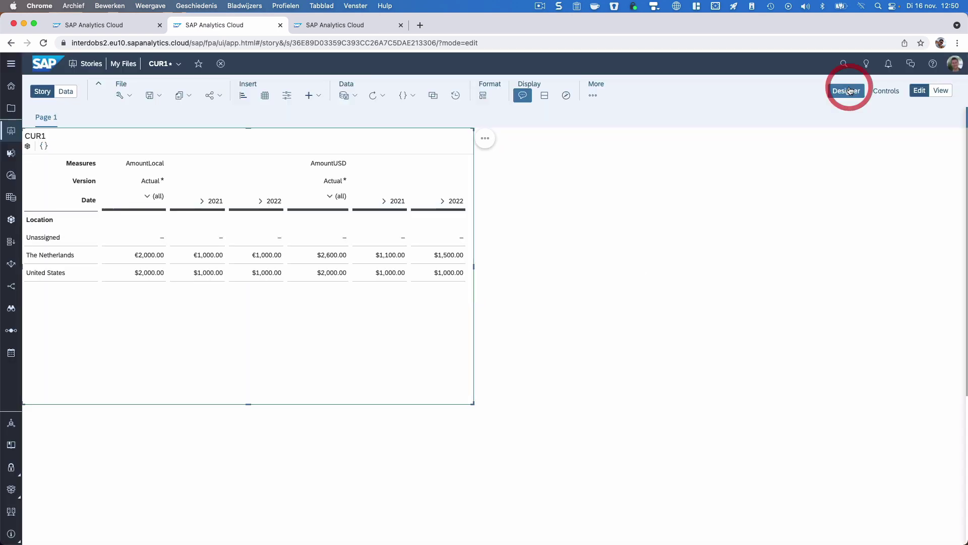
- Add AmountTarget to the table's measures
left_click(917, 393)
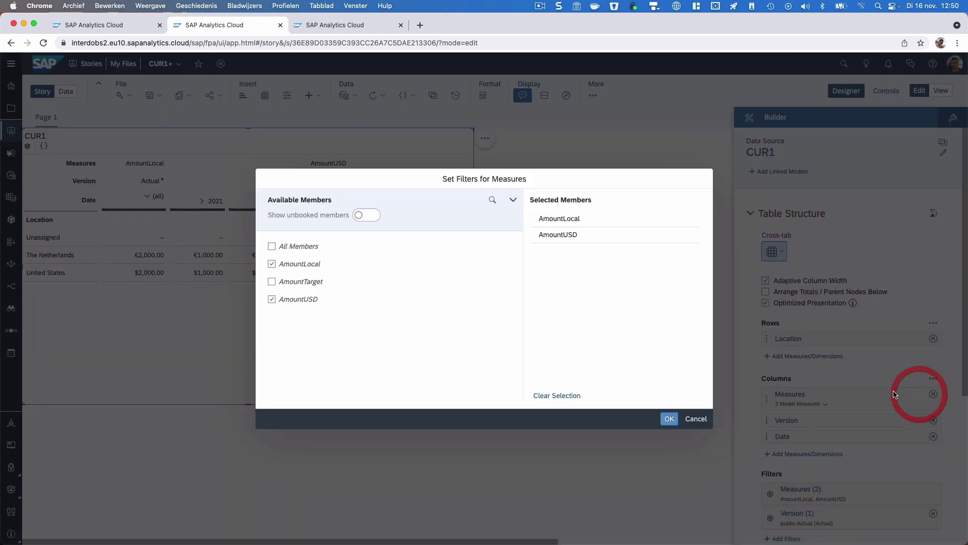
left_click(301, 283)
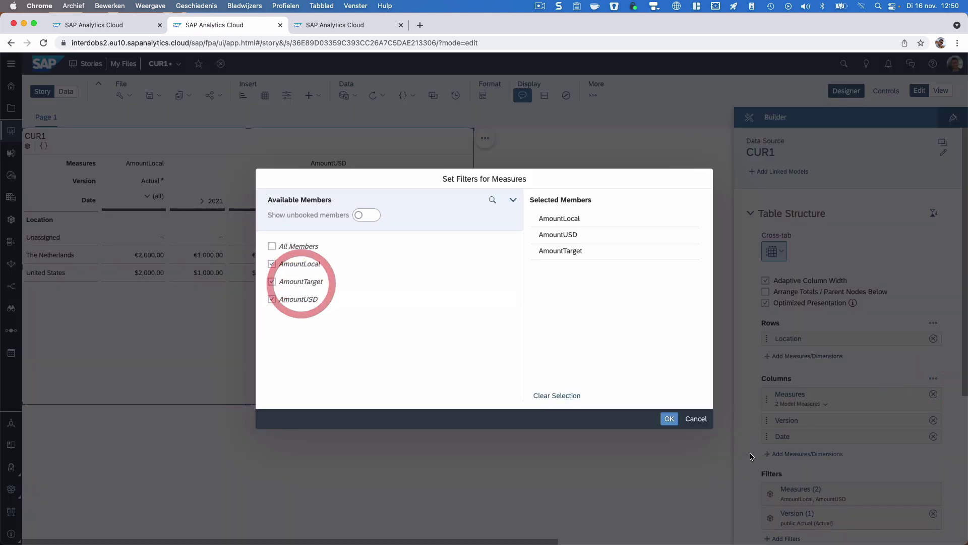
left_click(668, 418)
- Widen the table so AmountLocal, AmountUSD and AmountTarget columns all fit
left_click_drag(494, 268, 627, 273)
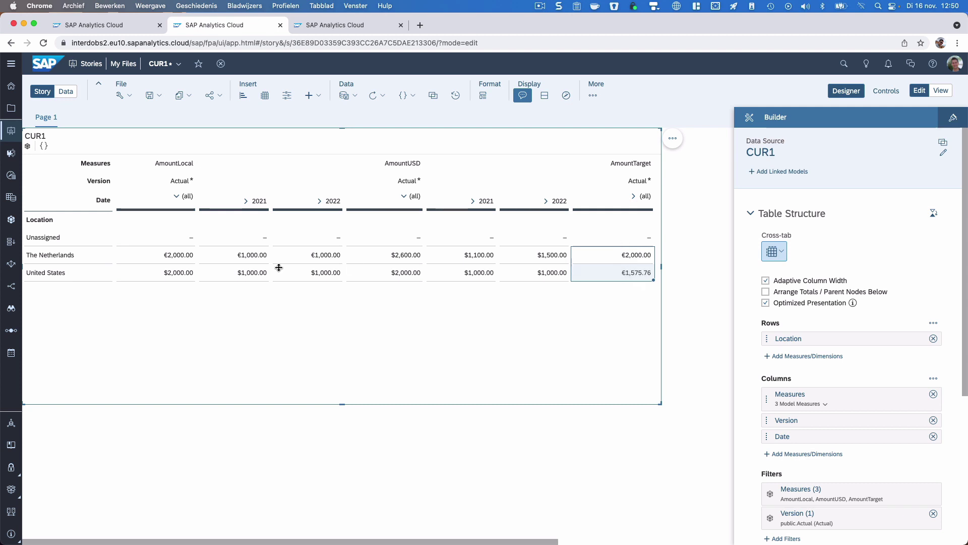
left_click(155, 273)
left_click(621, 272)
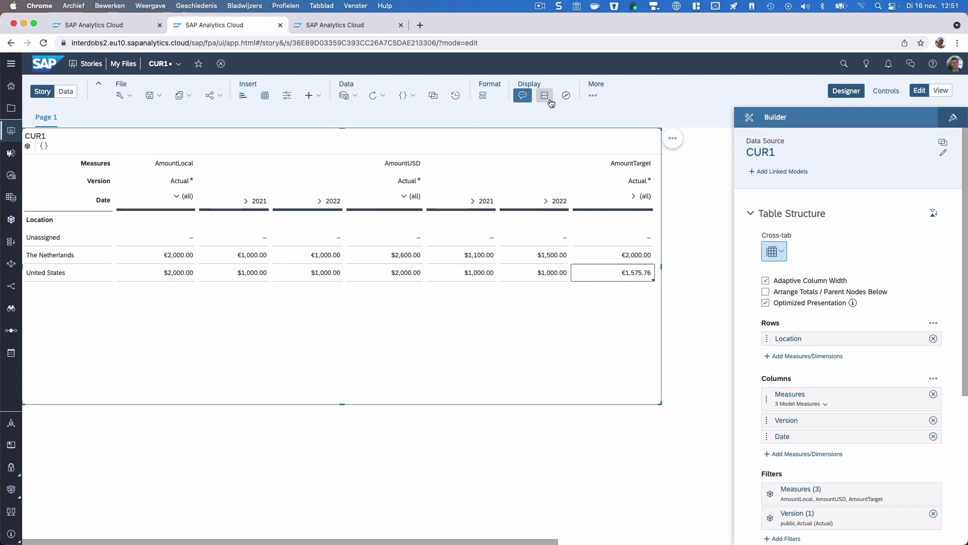
- Add the Currency Variable to the story filter bar
left_click(593, 95)
left_click(623, 129)
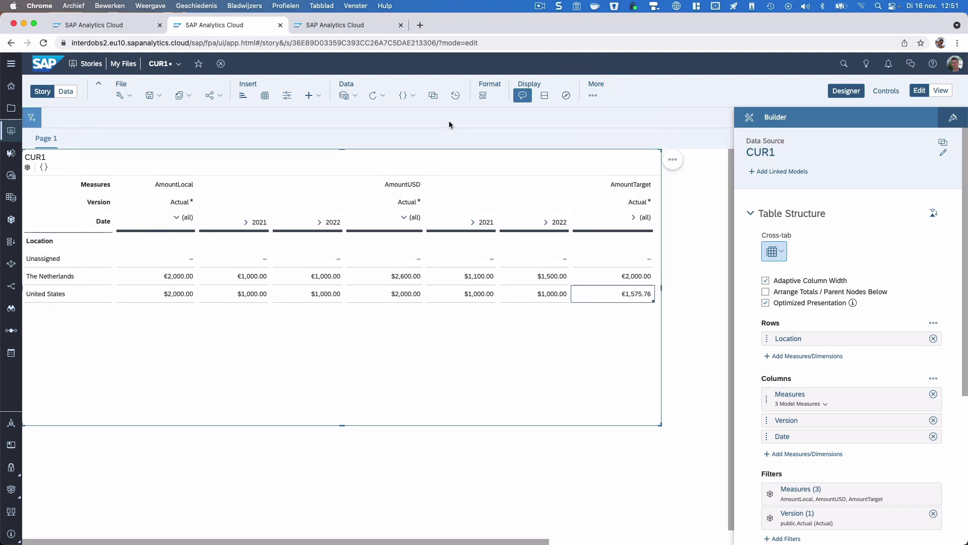
left_click(41, 119)
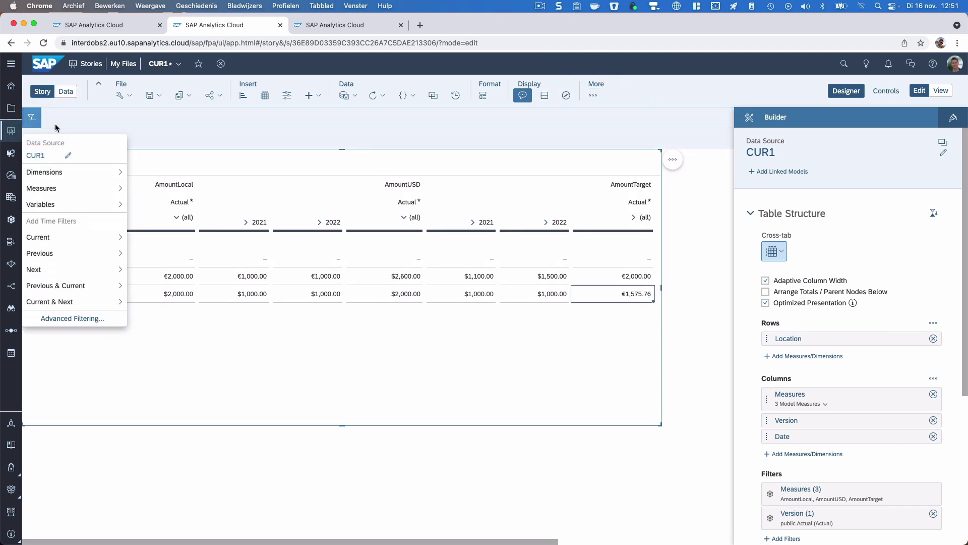
left_click(80, 204)
left_click(84, 175)
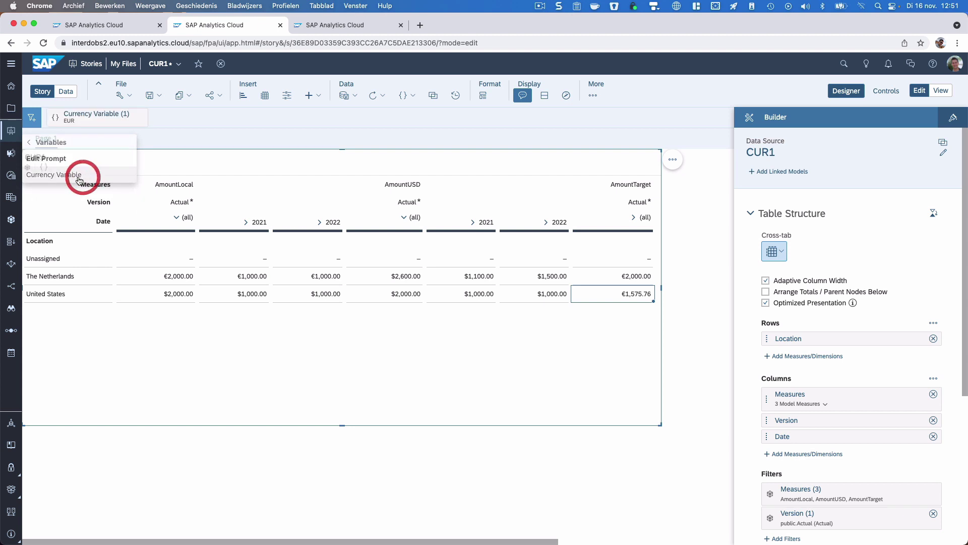
- Change the Currency Variable to USD and check AmountTarget reads $2,600.00 and $2,000.00
left_click(94, 119)
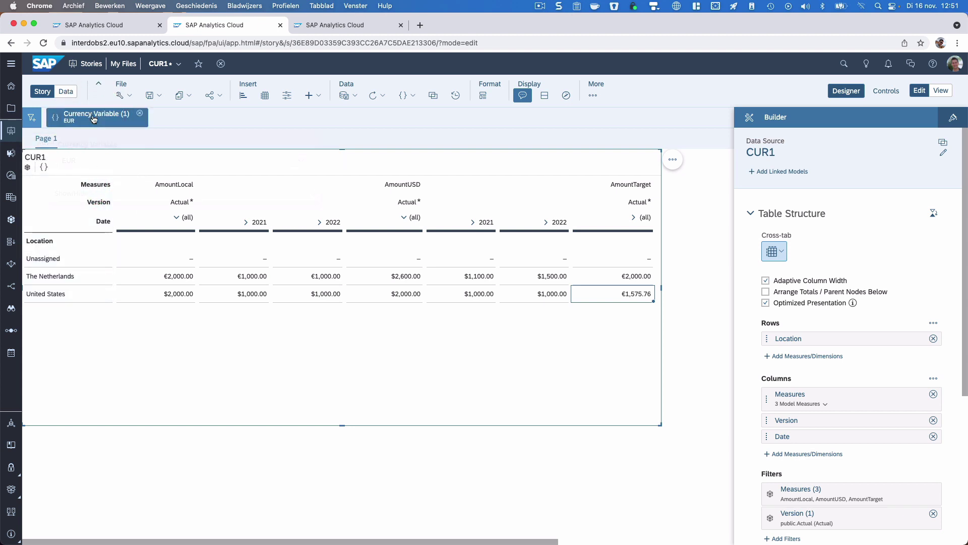
left_click(123, 161)
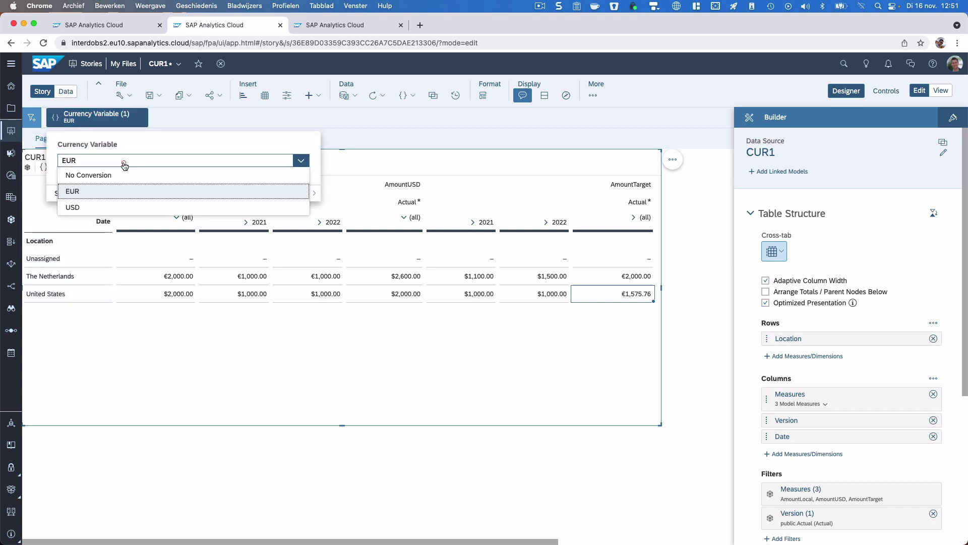
left_click(91, 207)
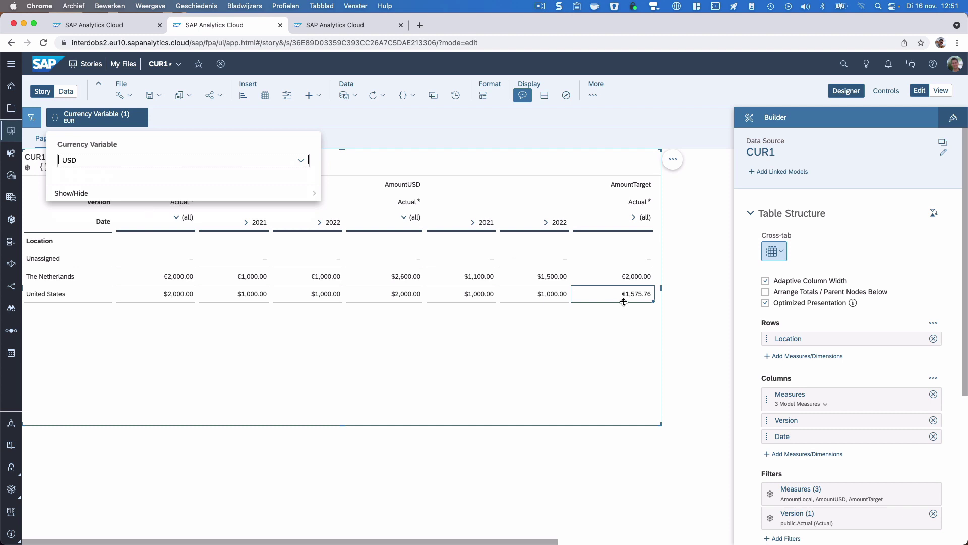
left_click(370, 138)
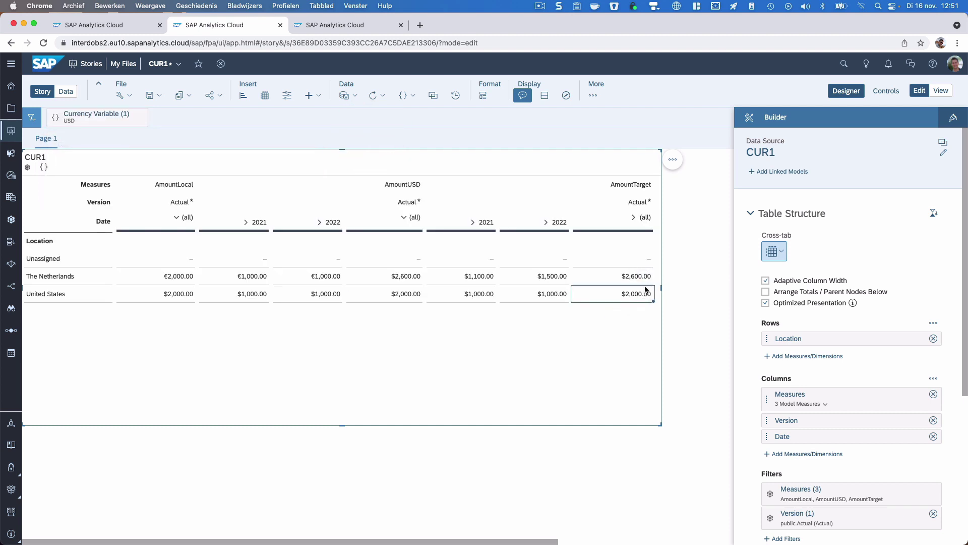
left_click(604, 283)
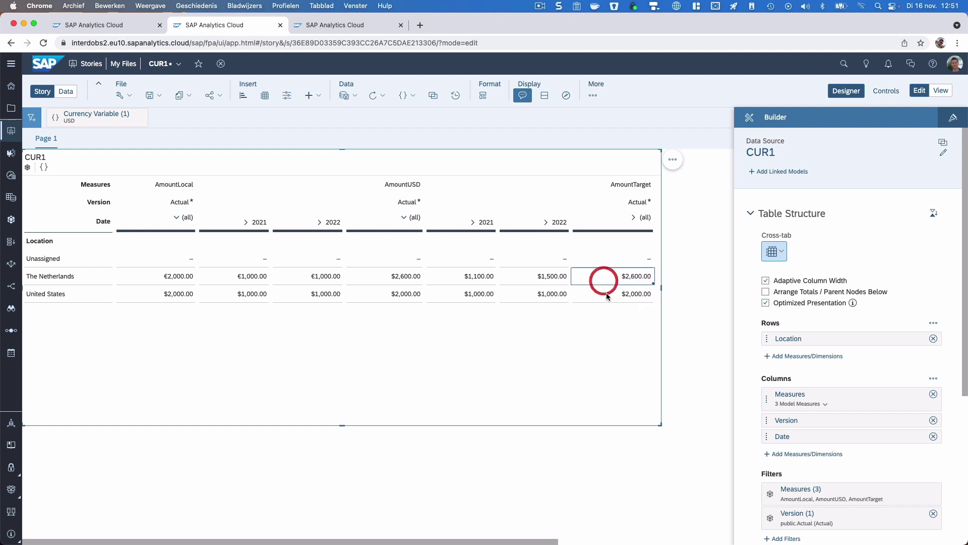
left_click(607, 296)
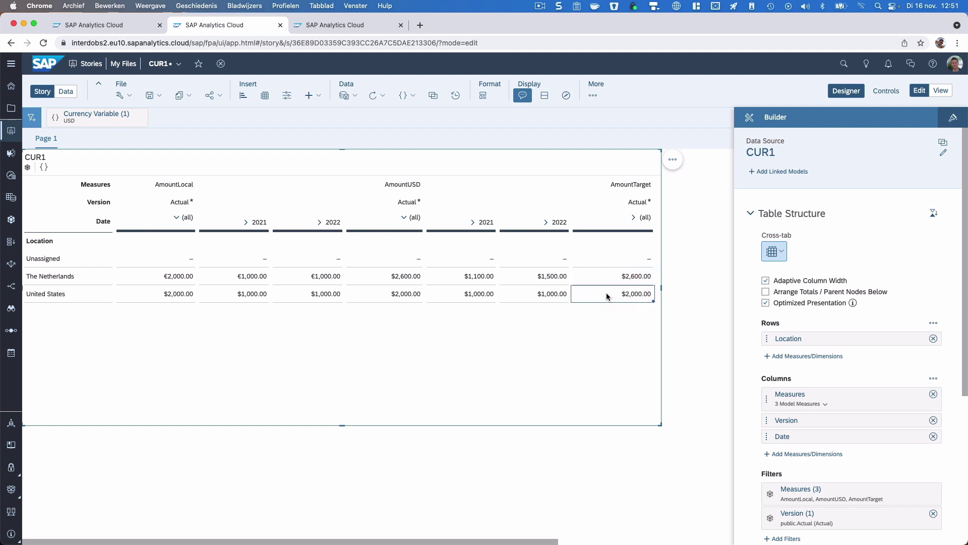